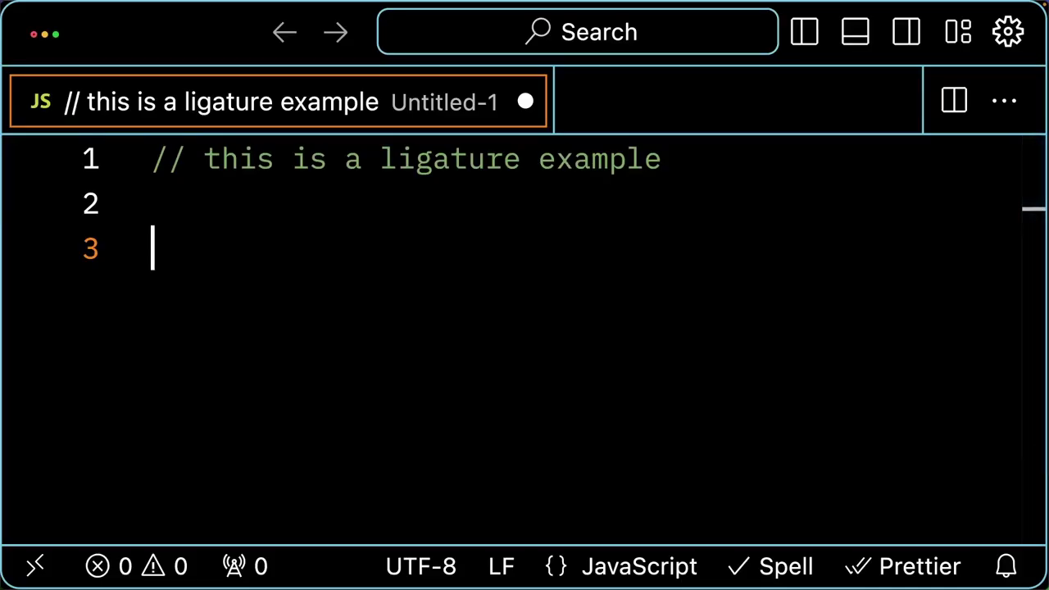
# Type const widget = this.thing() on line 3 of the untitled JavaScript file.
pyautogui.write('con')
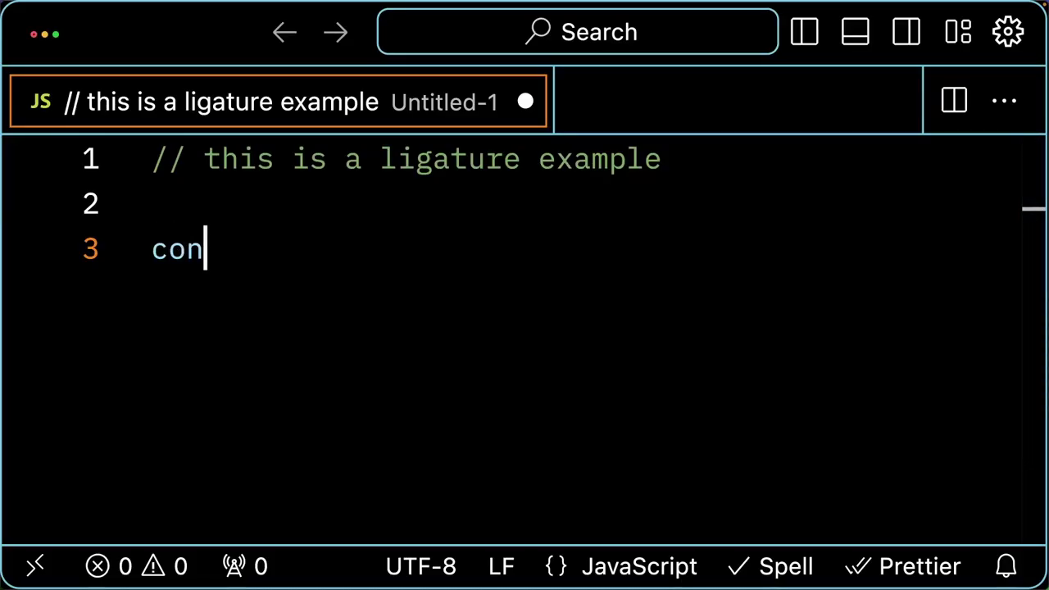
pyautogui.write('st widge')
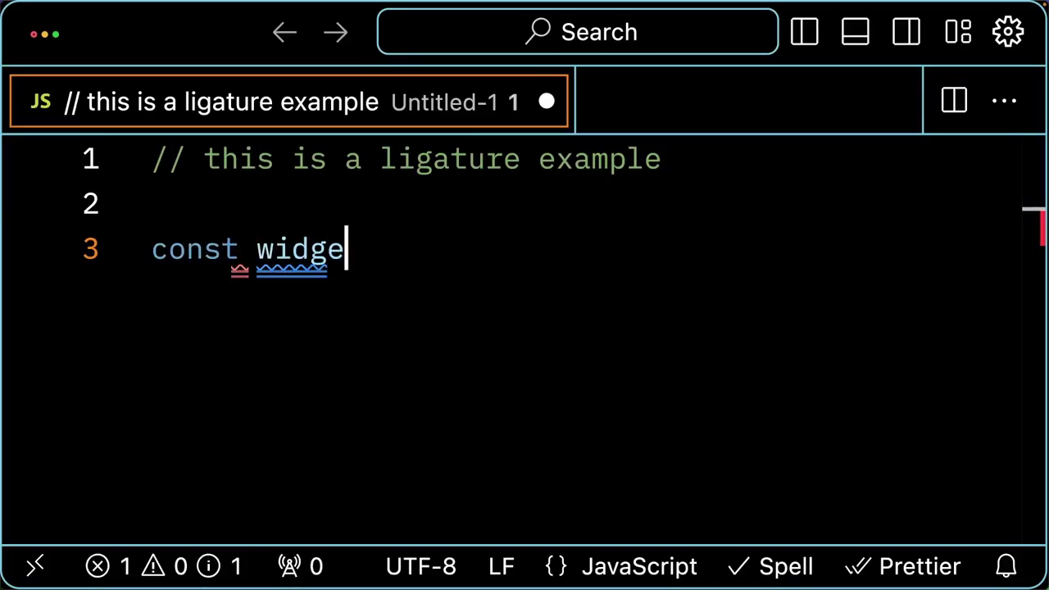
pyautogui.write('t = this.thin')
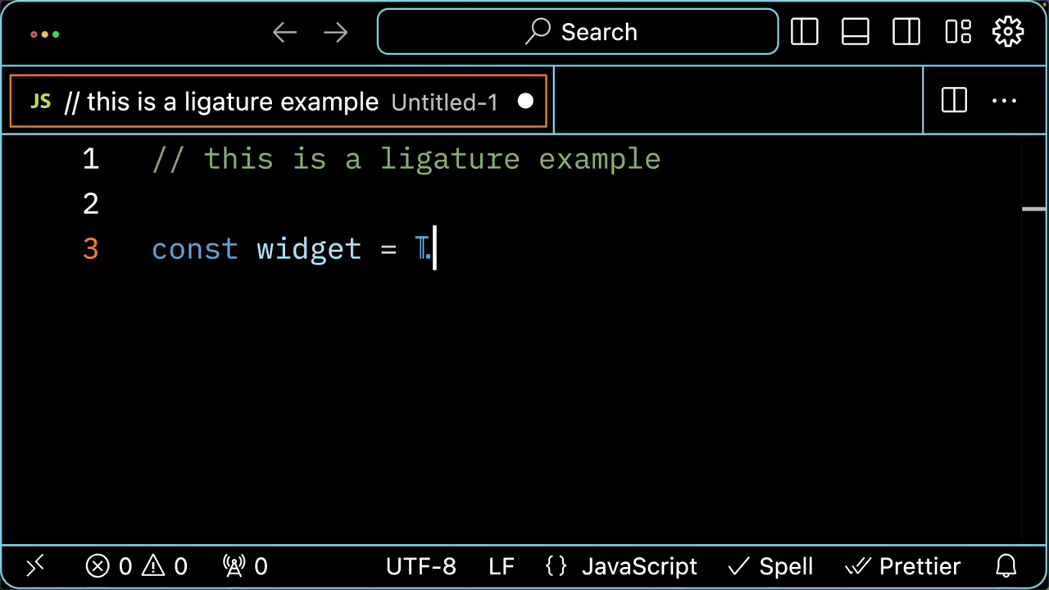
pyautogui.write('g()')
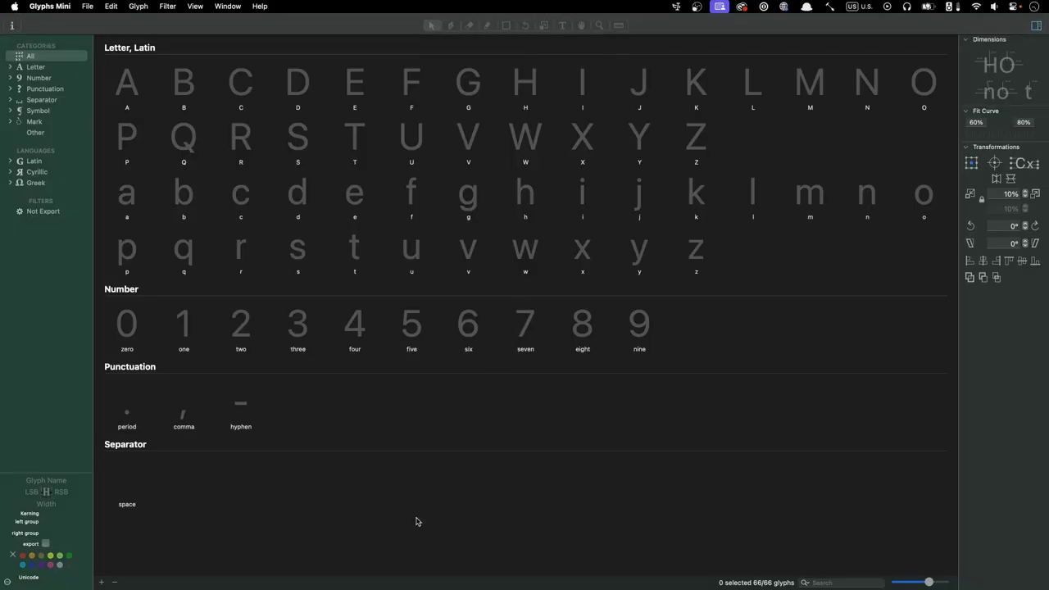
# Close the empty New Font and open FiraMono-Regular.ttf from Downloads/Fira_Mono.
pyautogui.click(87, 6)
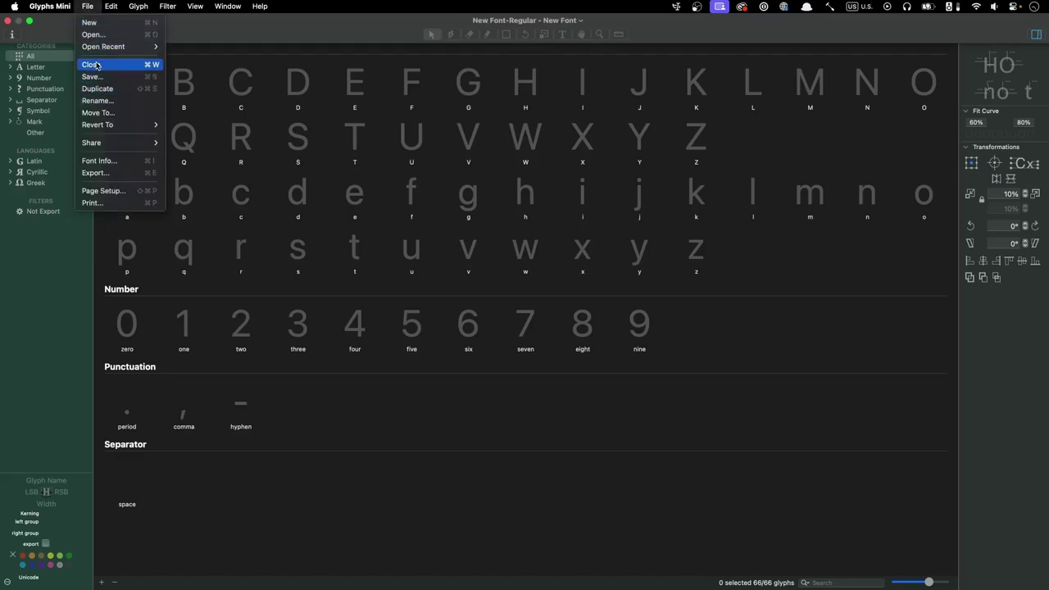
pyautogui.click(95, 16)
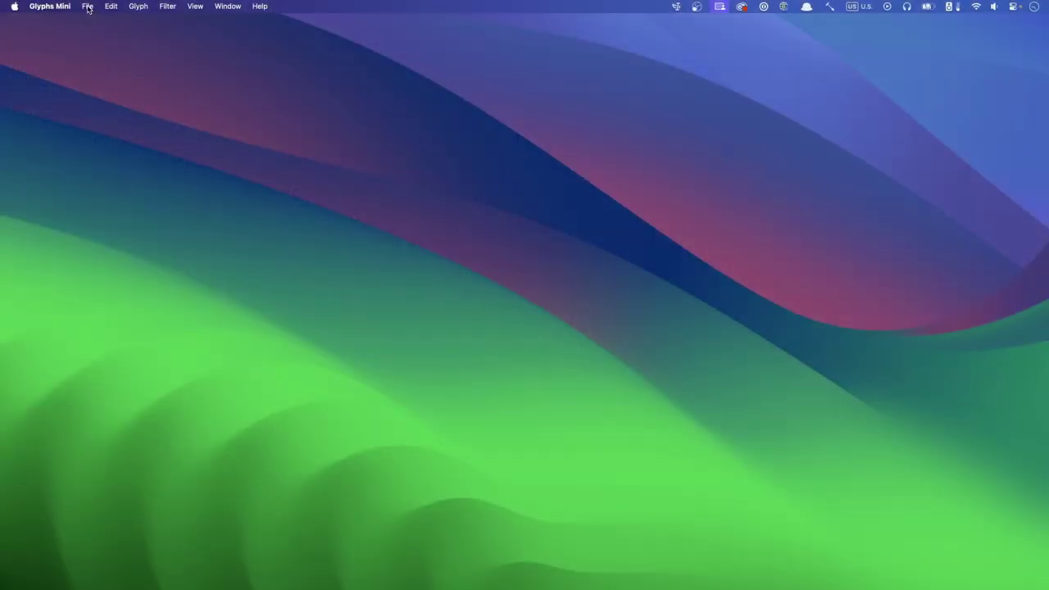
pyautogui.click(88, 6)
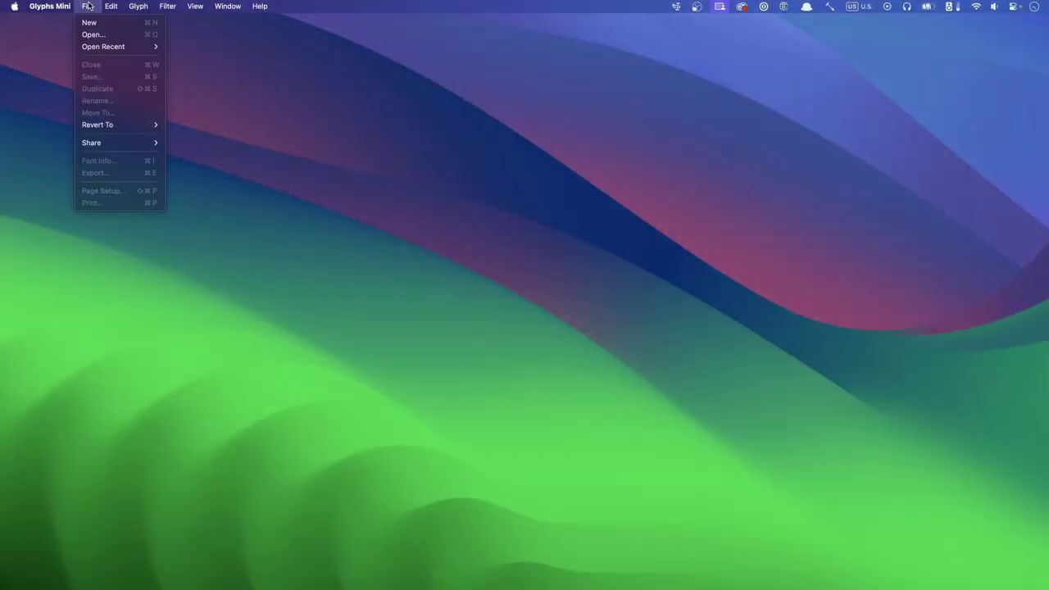
pyautogui.click(92, 34)
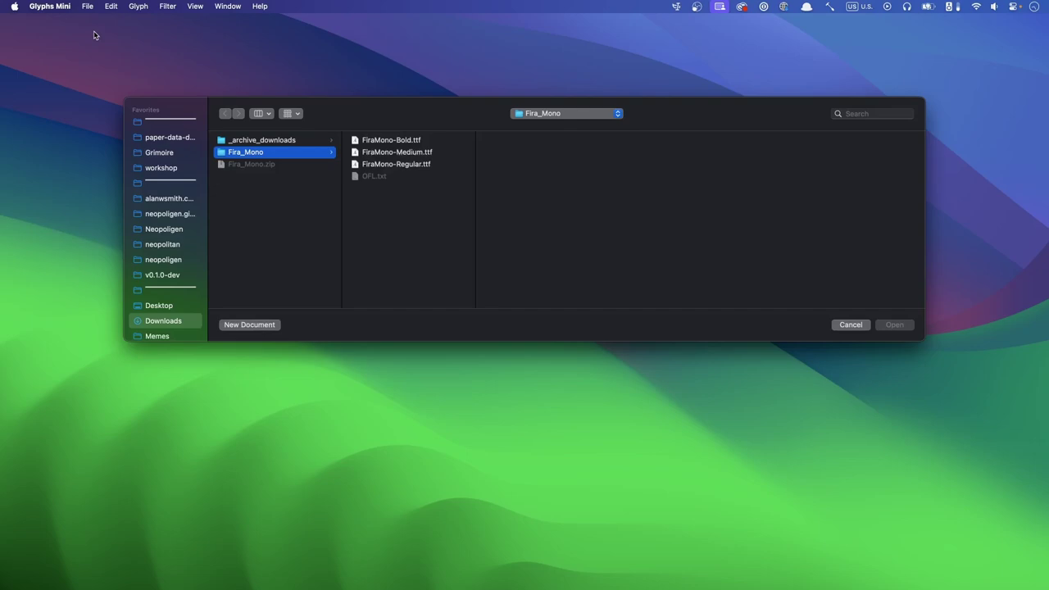
pyautogui.click(389, 169)
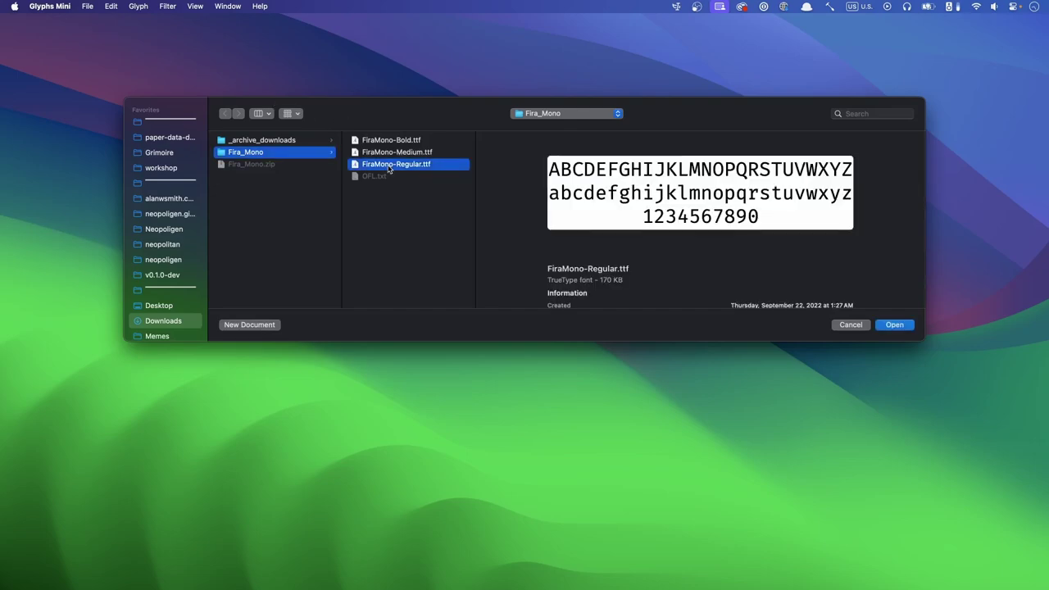
pyautogui.click(890, 326)
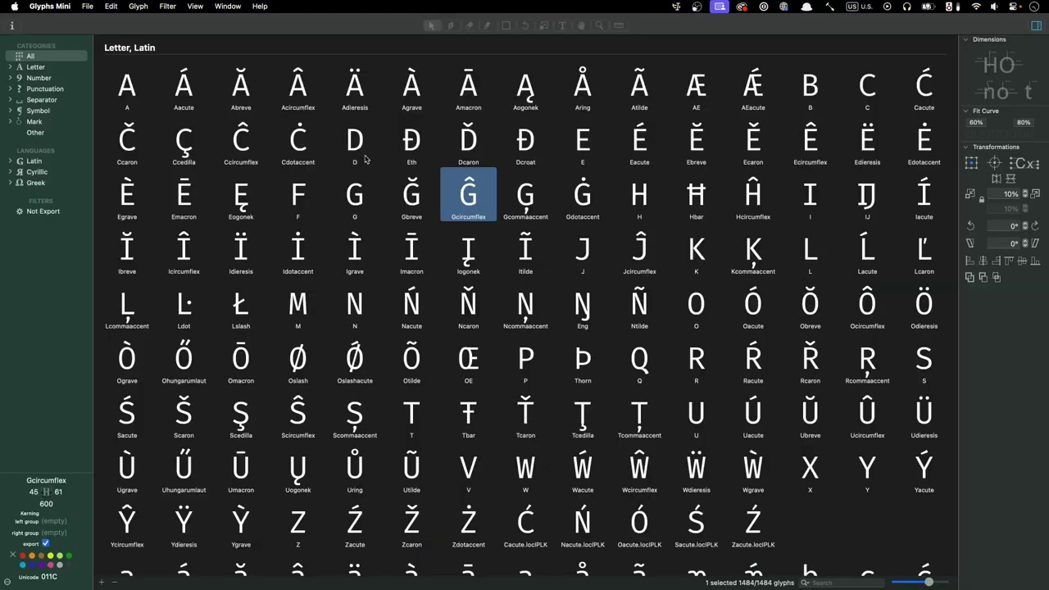
# Try editing the Adieresis glyph and dismiss the locked-font alert.
pyautogui.click(360, 97)
pyautogui.doubleClick(360, 98)
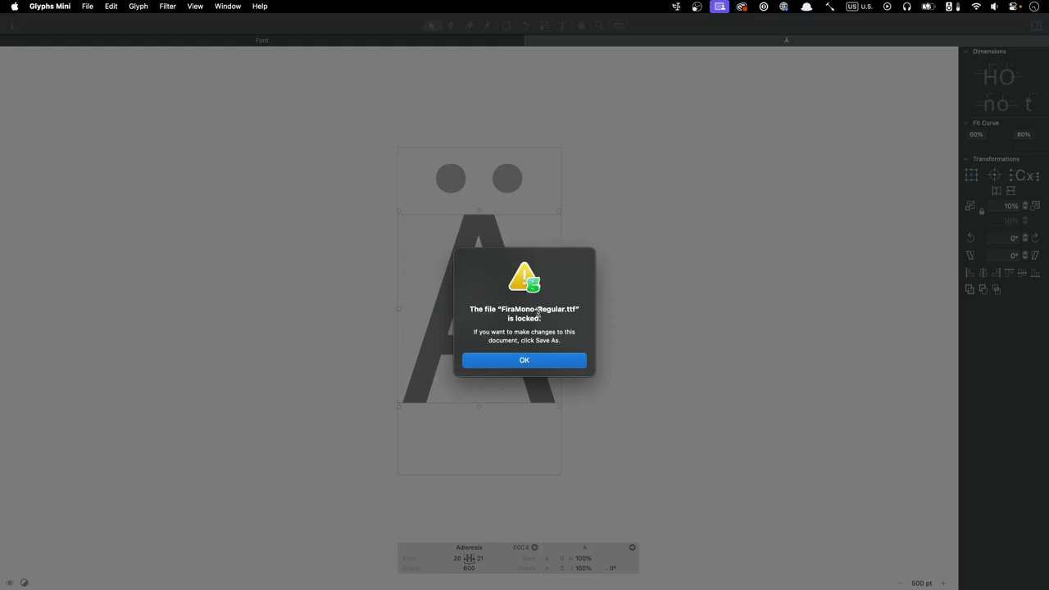
pyautogui.click(531, 360)
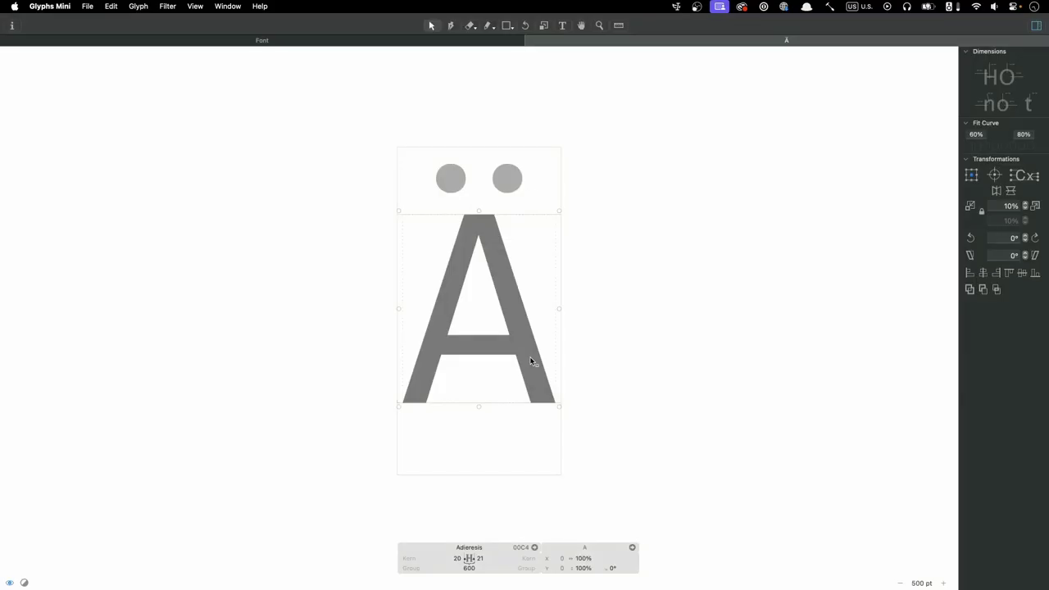
# Save the font as an editable .glyphs copy in Fira_Mono with a personal Custom prefix.
pyautogui.click(87, 5)
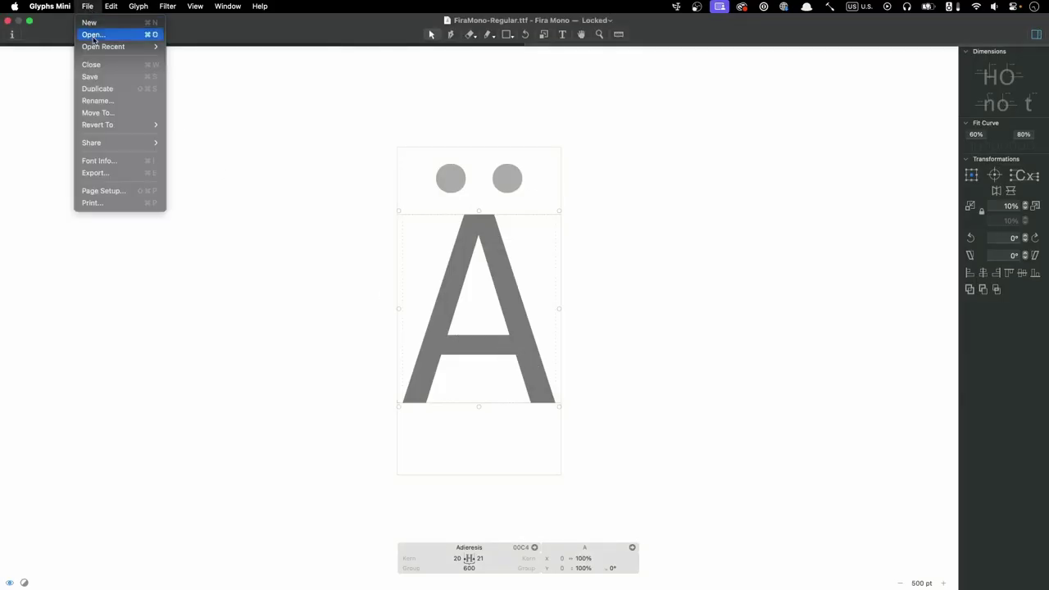
pyautogui.click(98, 77)
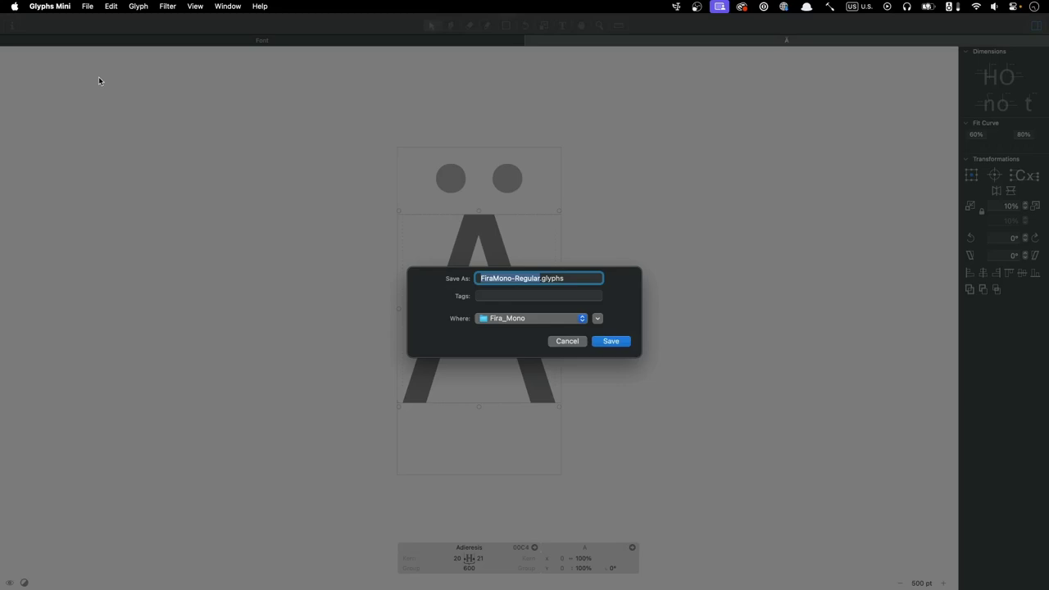
pyautogui.press('Left')
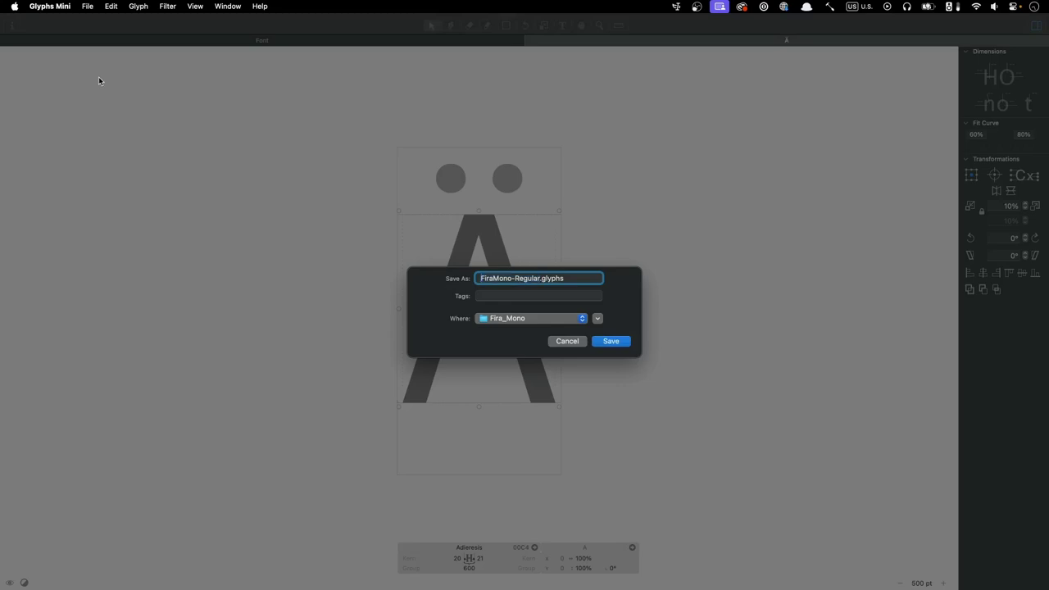
pyautogui.write('Alan Custom')
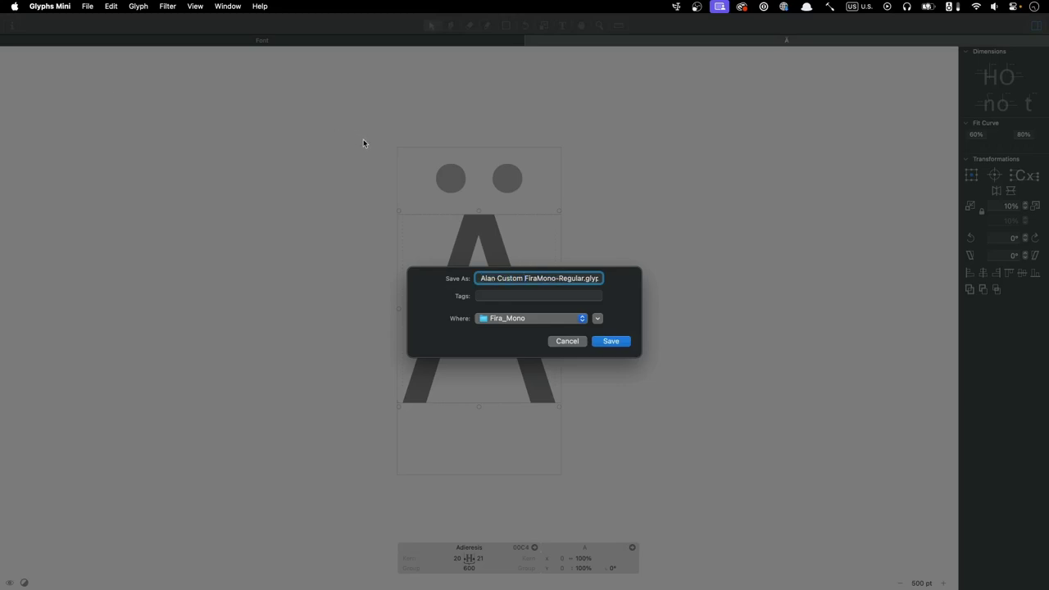
pyautogui.click(606, 342)
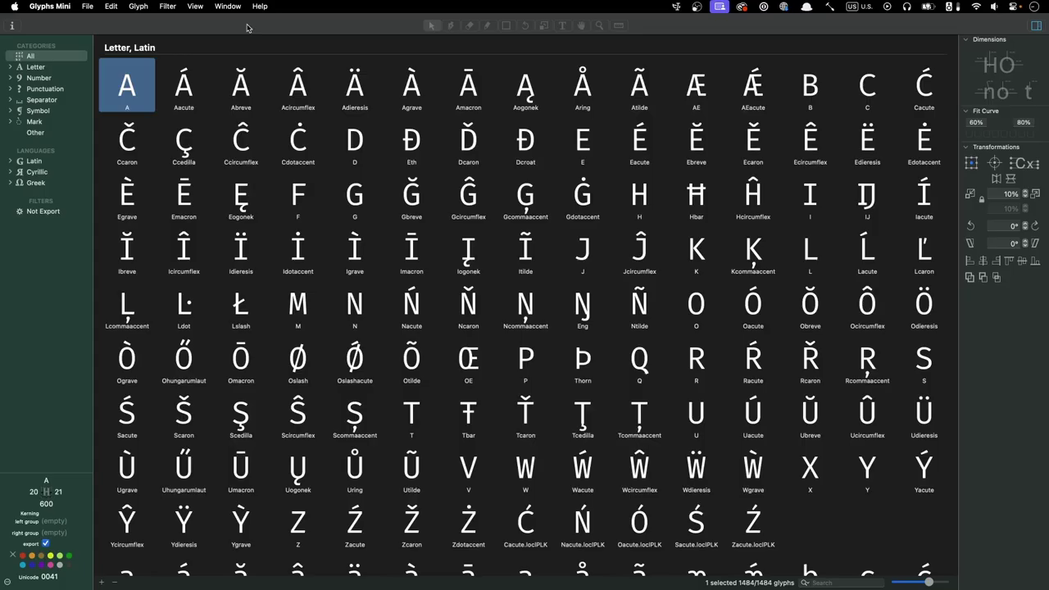
# Add a new empty glyph to the font and find it in the glyph grid.
pyautogui.click(139, 6)
pyautogui.click(139, 22)
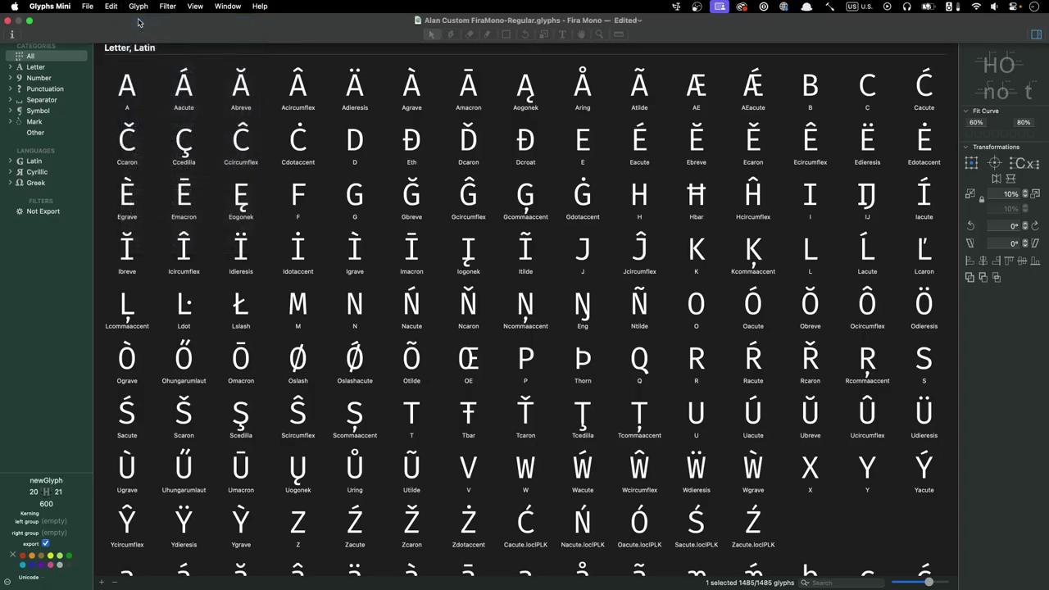
pyautogui.scroll(-20, 350, 316)
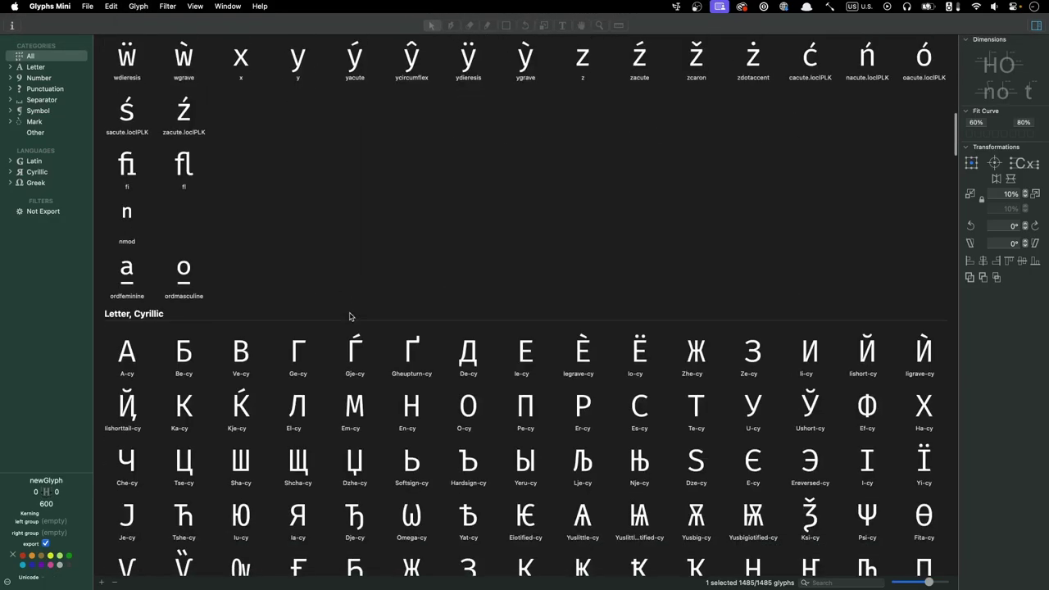
pyautogui.scroll(-20, 350, 316)
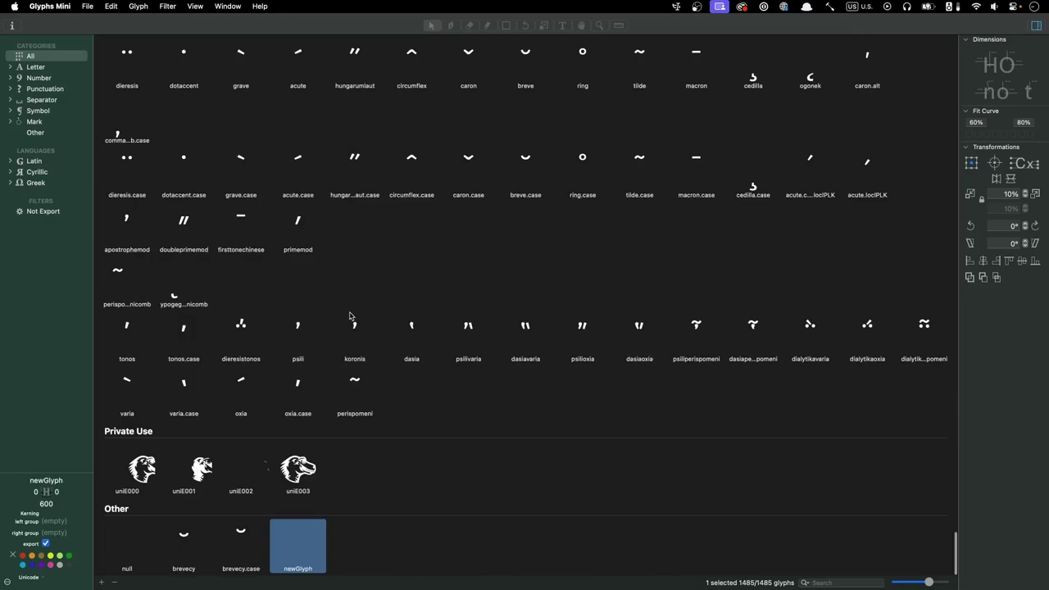
pyautogui.click(332, 579)
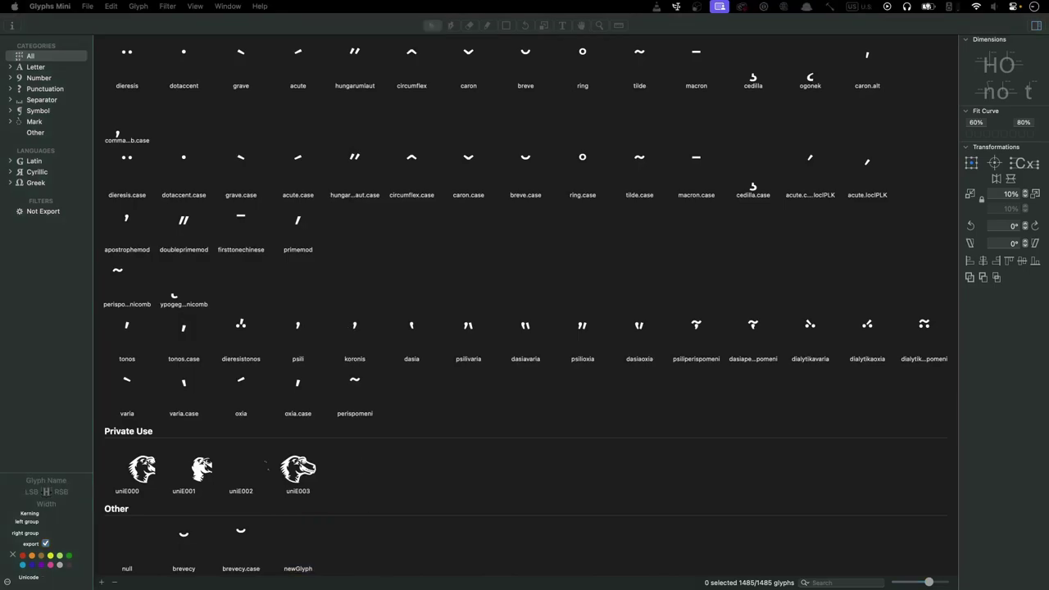
# Rename the new glyph to t_h_i_s_period.liga.
pyautogui.click(292, 550)
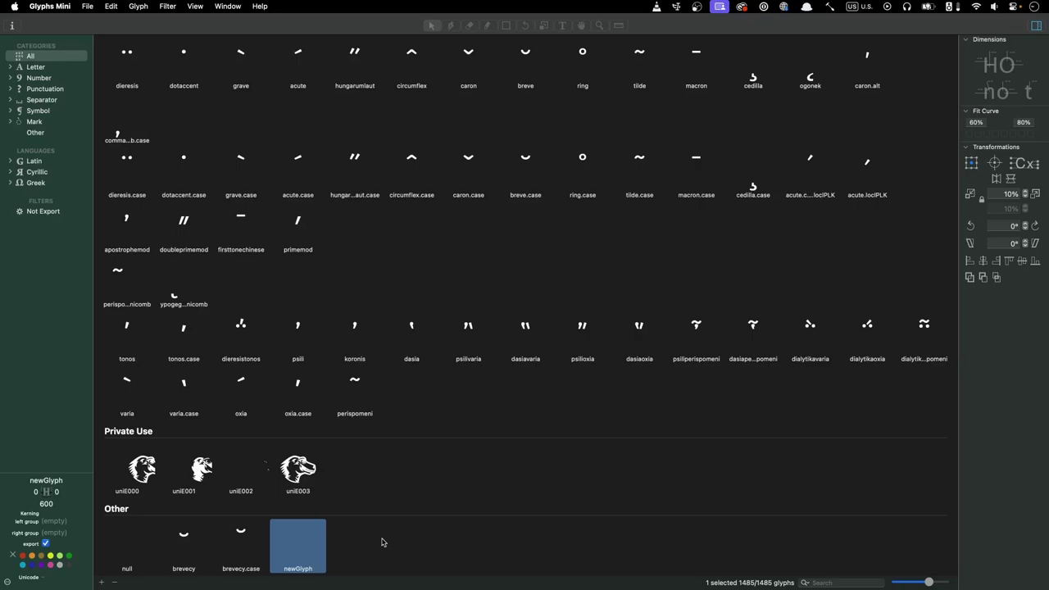
pyautogui.click(306, 568)
pyautogui.write('t_h_')
pyautogui.write('i_s_')
pyautogui.write('period')
pyautogui.write('.liga')
pyautogui.press('Return')
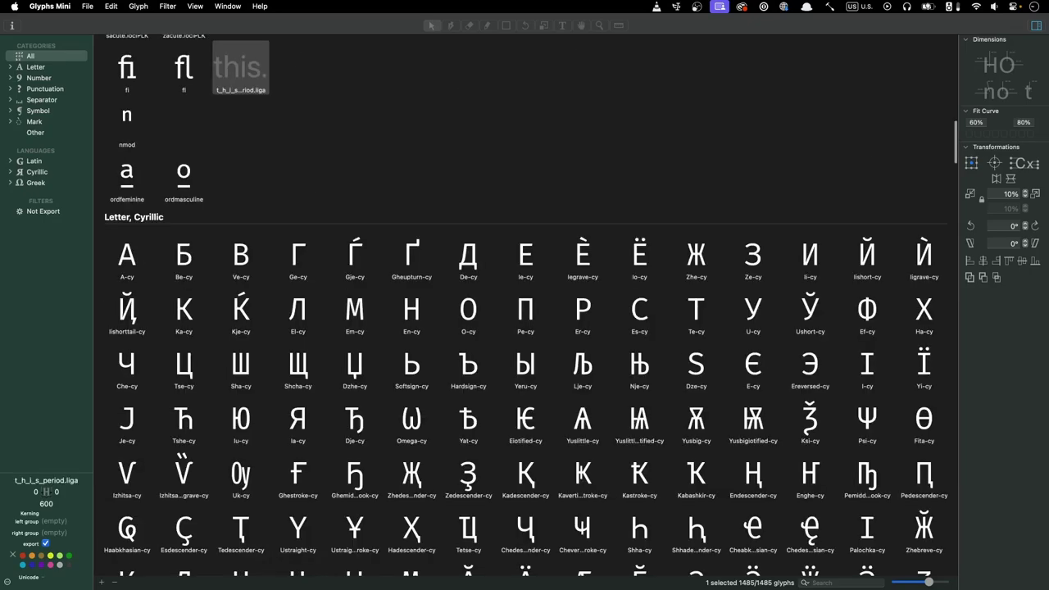
# Copy the boxDoubleDownAndHorizontal outline and paste it into t_h_i_s_period.liga.
pyautogui.doubleClick(248, 67)
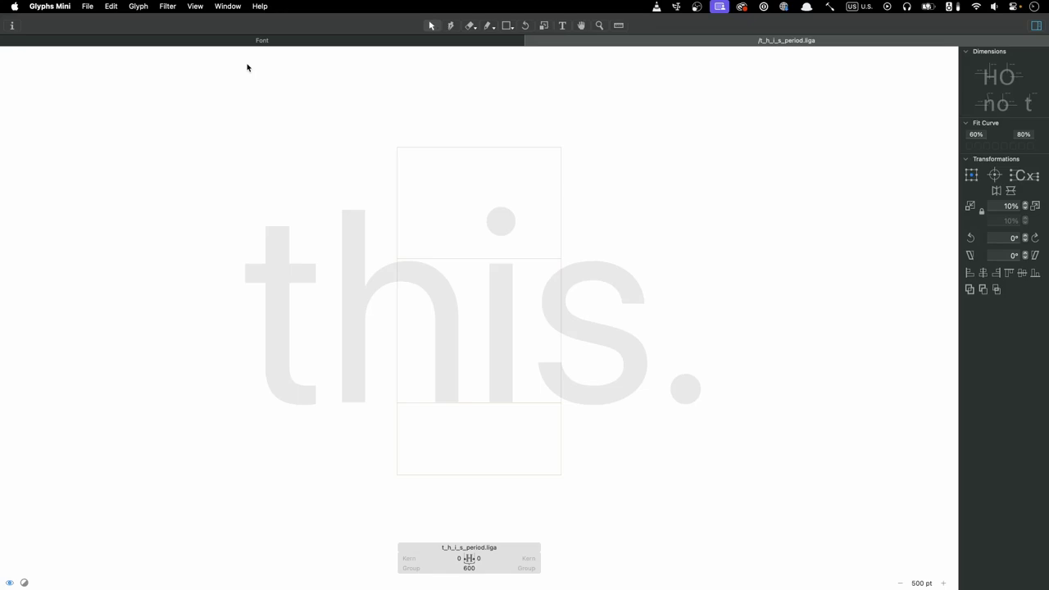
pyautogui.click(238, 41)
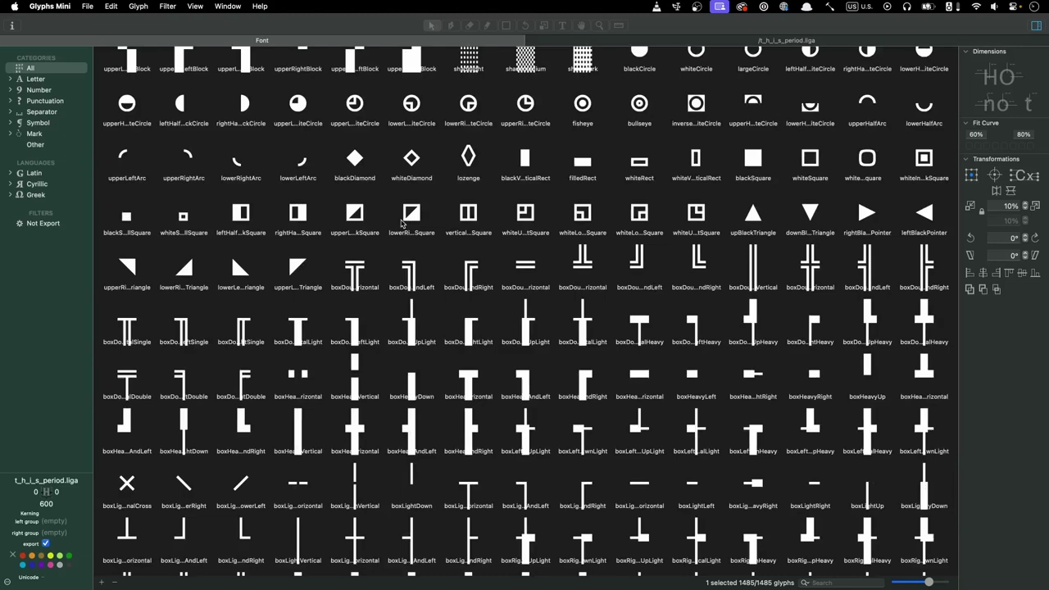
pyautogui.click(355, 270)
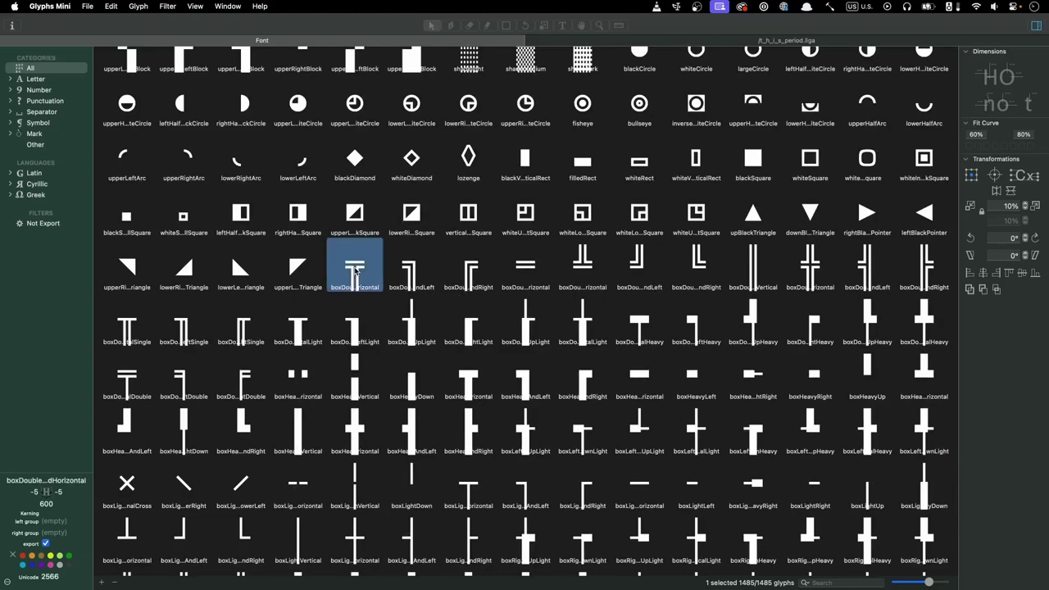
pyautogui.doubleClick(355, 270)
pyautogui.click(87, 7)
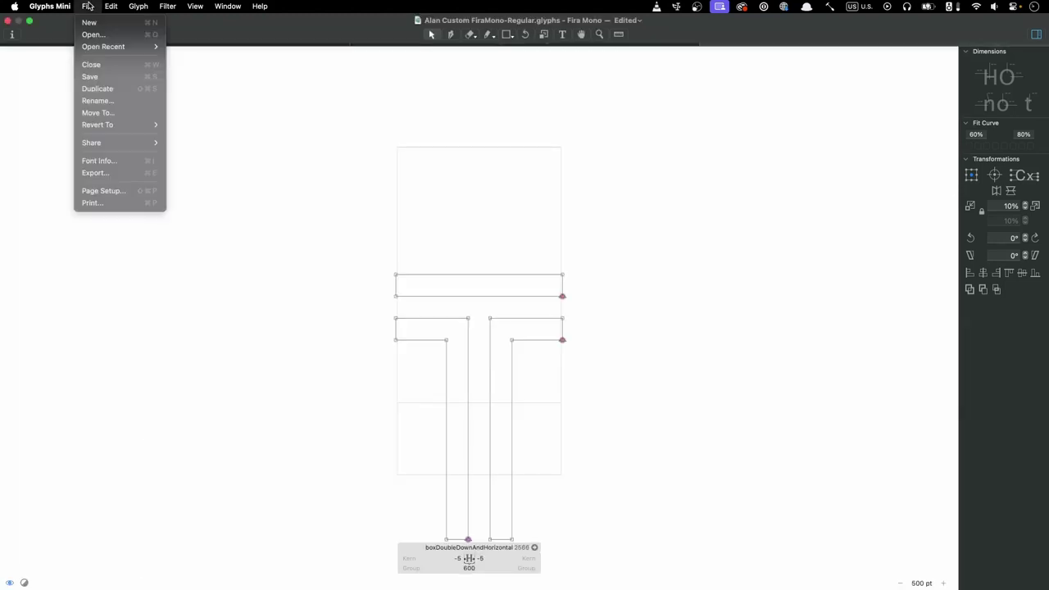
pyautogui.moveTo(111, 7)
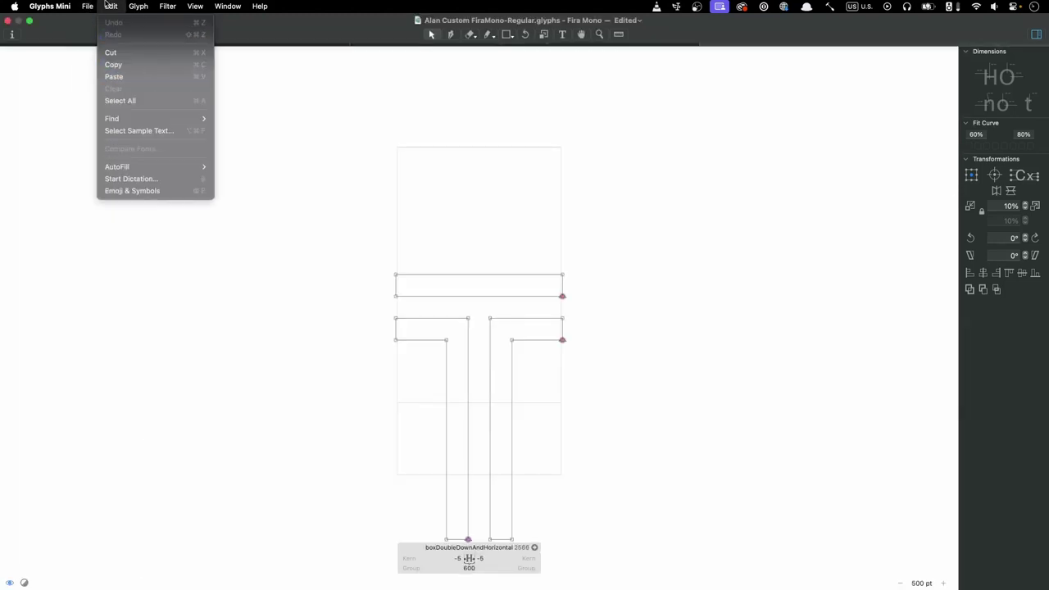
pyautogui.click(130, 100)
pyautogui.click(110, 6)
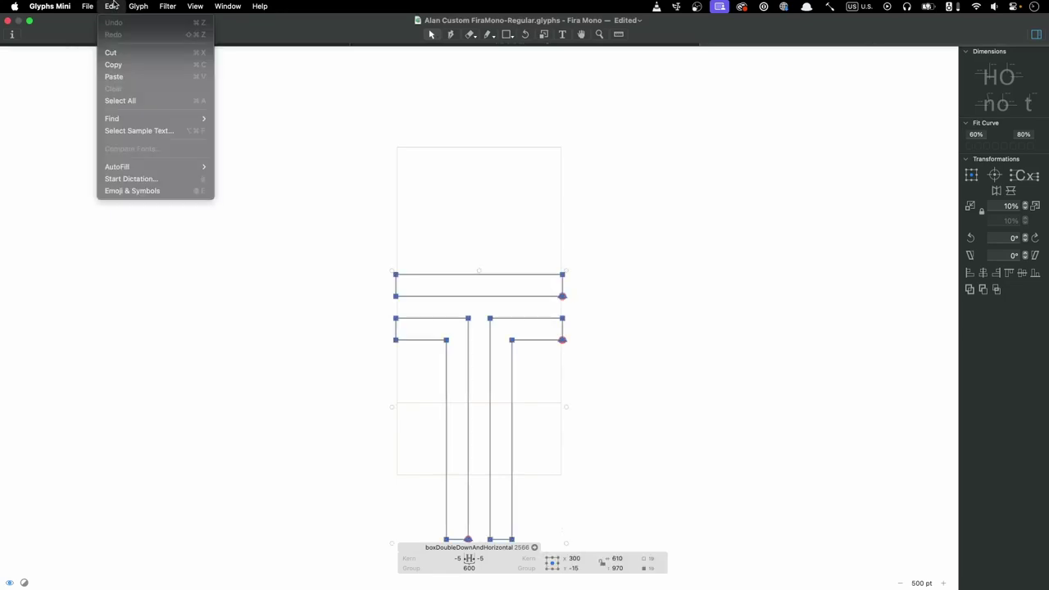
pyautogui.click(123, 69)
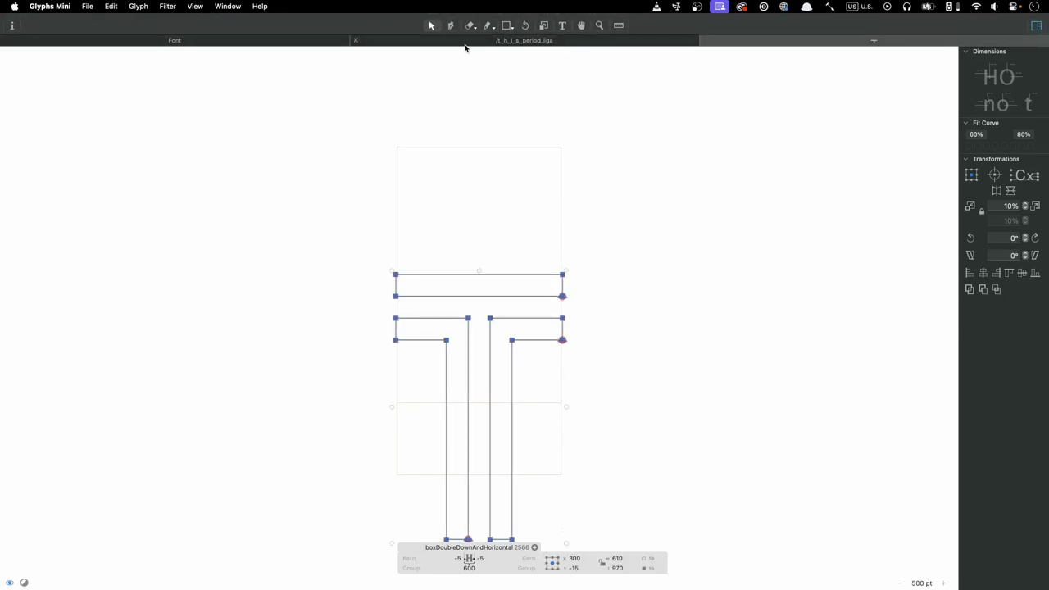
pyautogui.click(463, 43)
pyautogui.click(111, 6)
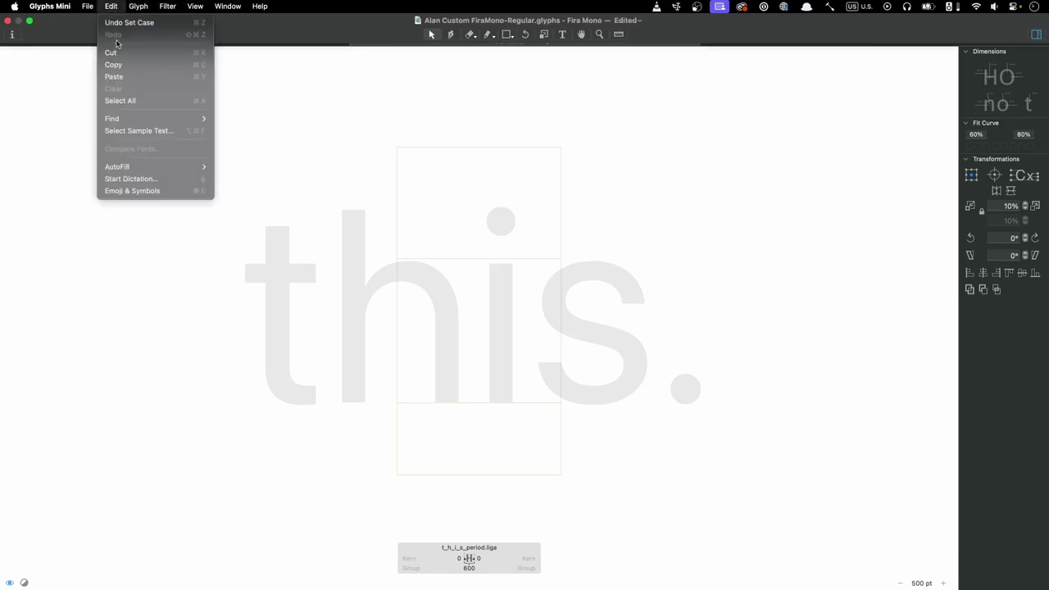
pyautogui.click(127, 74)
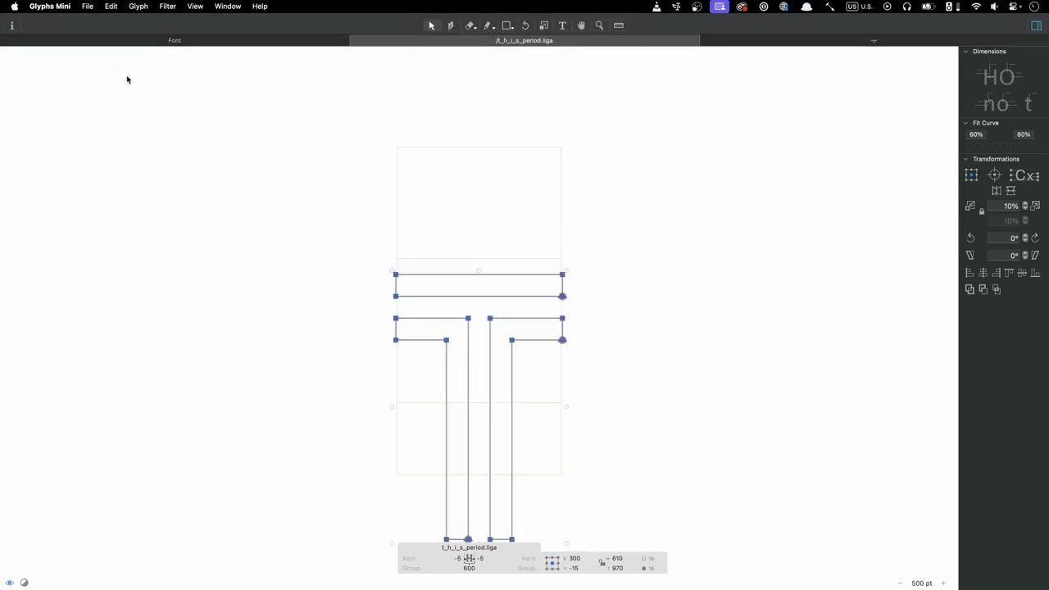
# Copy the period glyph's circle and paste it into the ligature glyph.
pyautogui.press('super+shift+bracketleft')
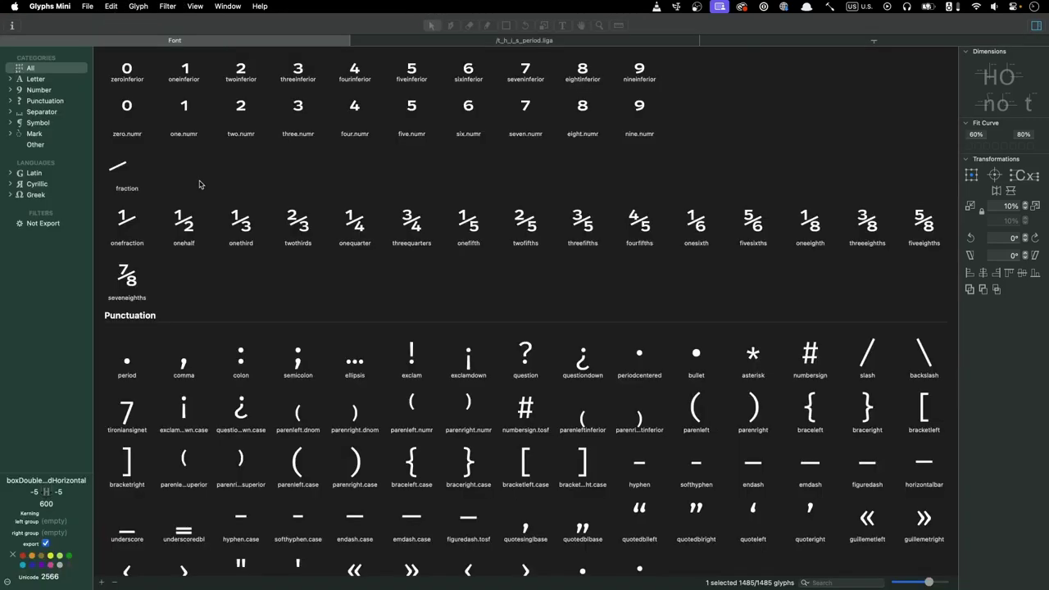
pyautogui.doubleClick(127, 367)
pyautogui.click(110, 7)
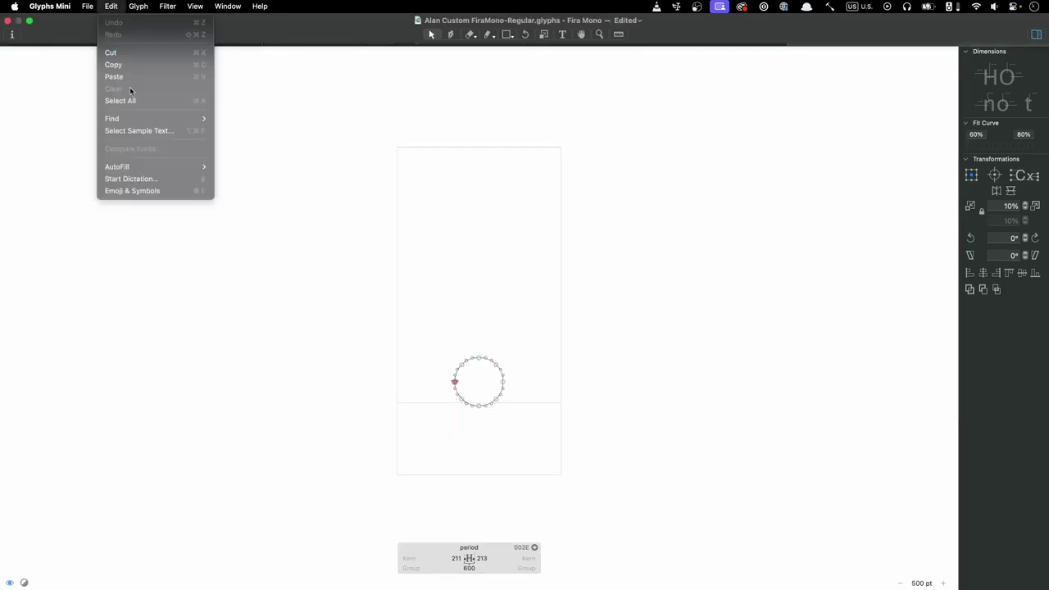
pyautogui.click(127, 99)
pyautogui.click(111, 6)
pyautogui.click(126, 70)
pyautogui.press('super+shift+bracketright')
pyautogui.press('super+v')
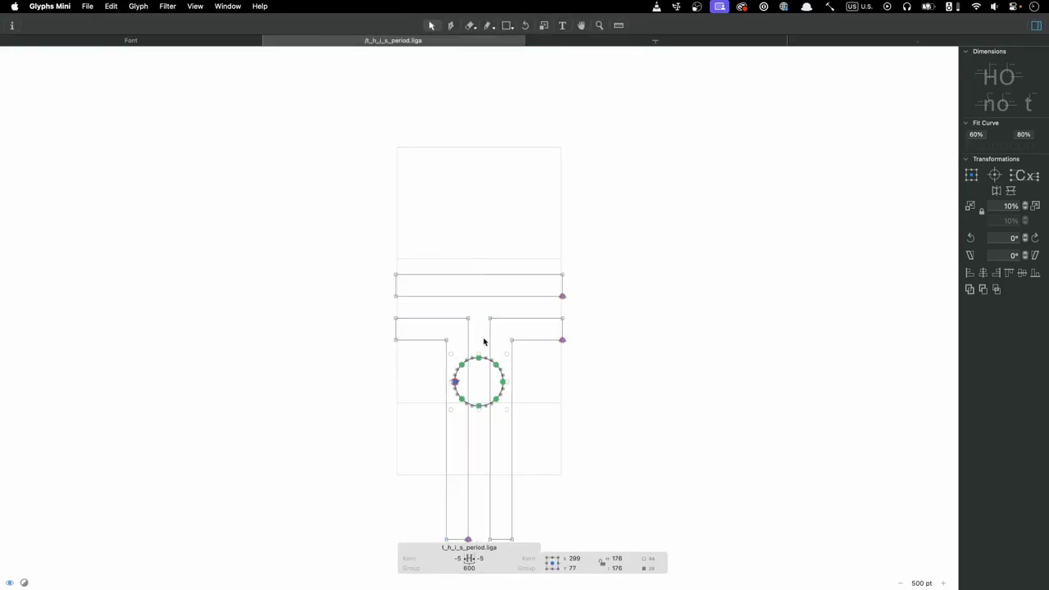
# Move the pasted period circle off the T stem and show the text preview.
pyautogui.moveTo(485, 361); pyautogui.dragTo(565, 384)
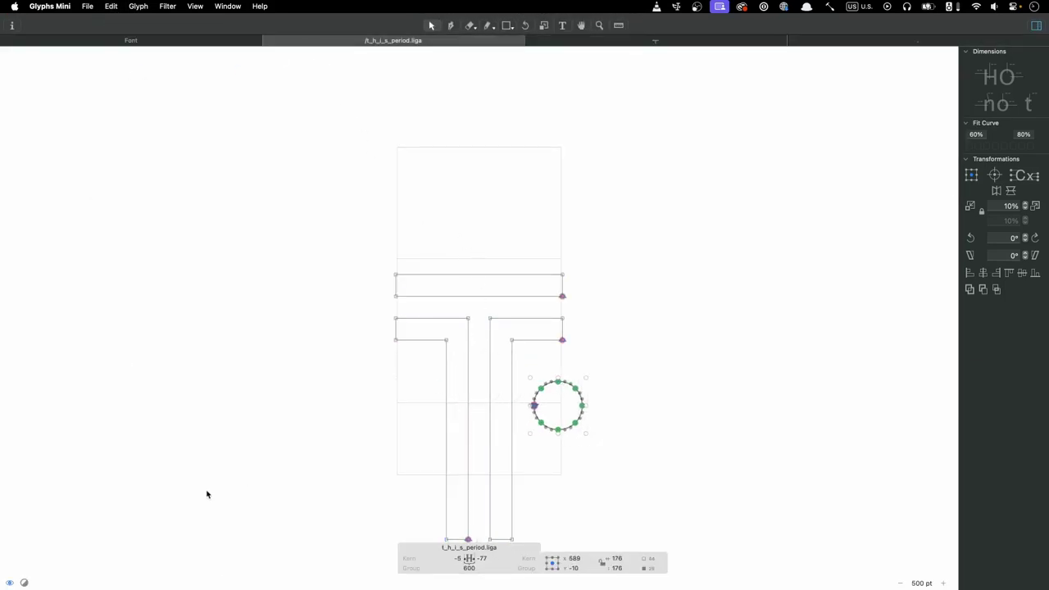
pyautogui.click(9, 583)
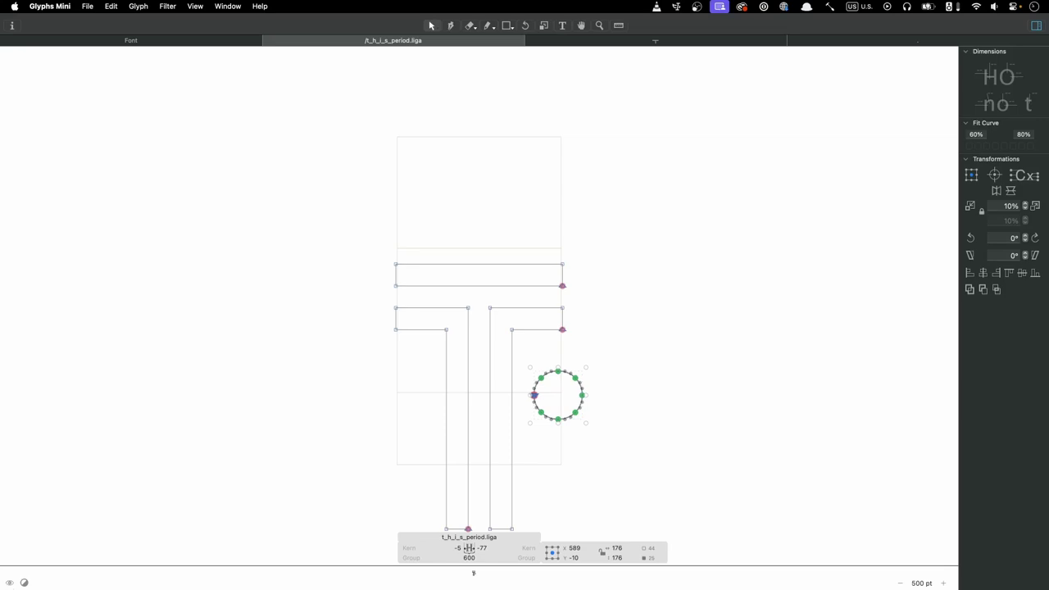
pyautogui.moveTo(550, 401); pyautogui.dragTo(644, 356)
# Scale and reposition the double-line T, then place the circle at its lower right.
pyautogui.moveTo(317, 222); pyautogui.dragTo(613, 541)
pyautogui.moveTo(566, 260); pyautogui.dragTo(463, 374)
pyautogui.moveTo(354, 341); pyautogui.dragTo(500, 549)
pyautogui.moveTo(433, 369); pyautogui.dragTo(521, 180)
pyautogui.click(667, 350)
pyautogui.moveTo(668, 350); pyautogui.dragTo(535, 375)
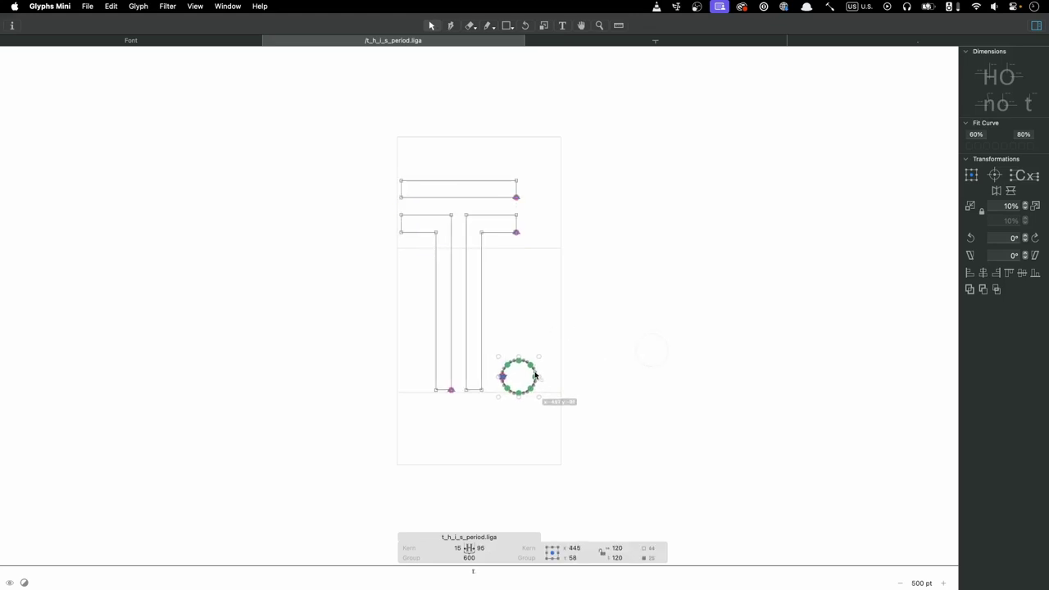
# In Font Info, prefix the family name Fira Mono with a personal Custom label.
pyautogui.click(88, 7)
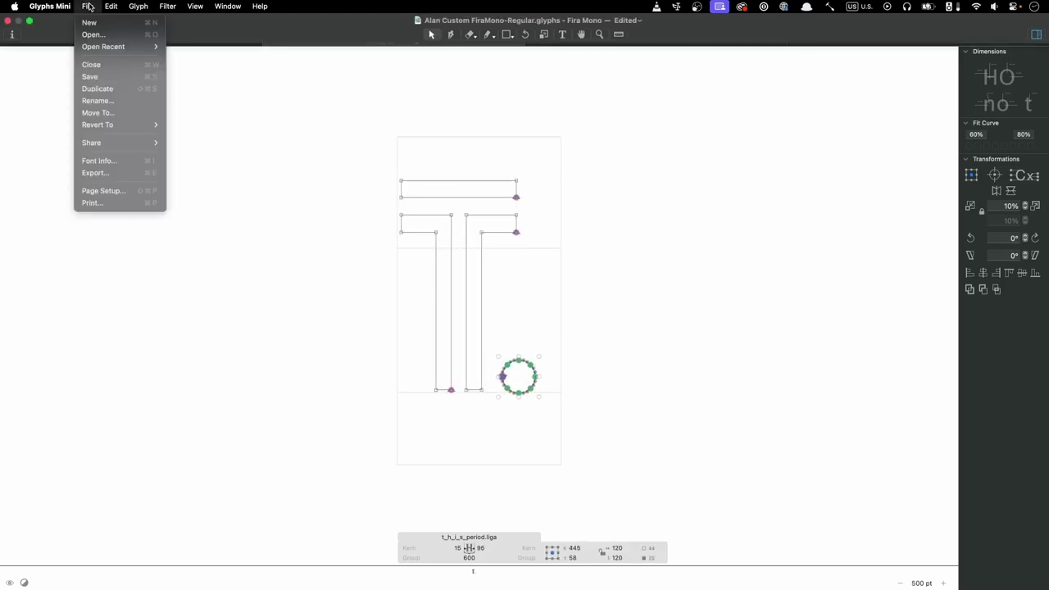
pyautogui.click(104, 161)
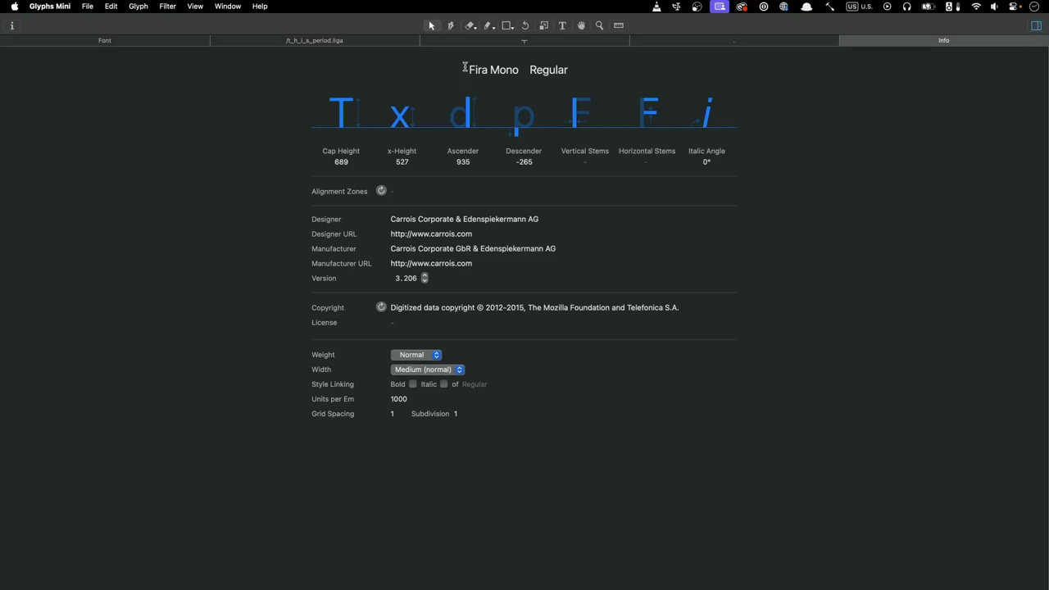
pyautogui.click(465, 69)
pyautogui.write('Alan Cu')
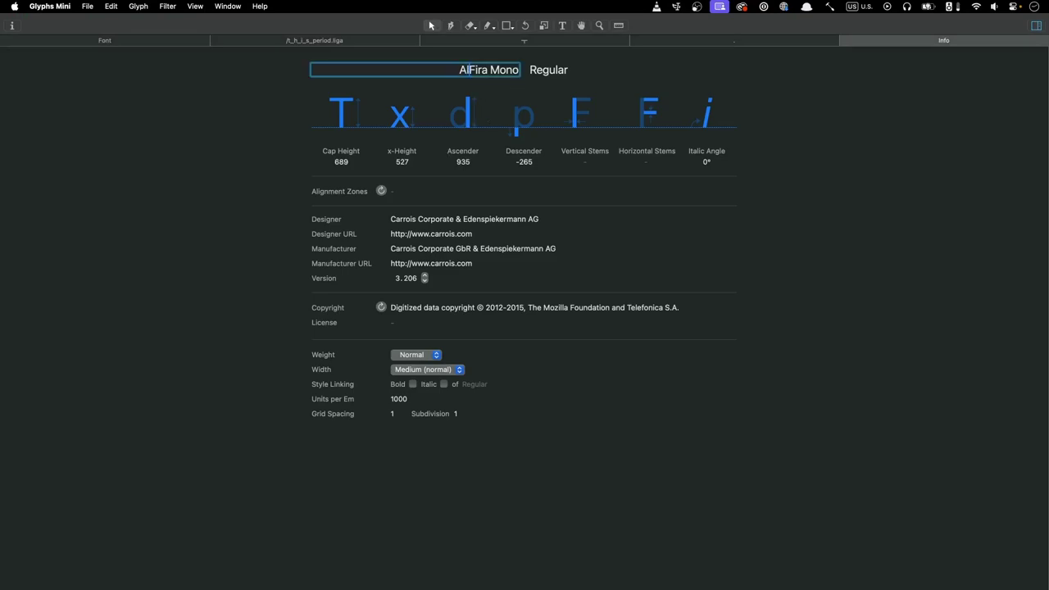
pyautogui.write('stom')
pyautogui.press('Return')
# Export the font as OpenType with Remove Overlap into Downloads.
pyautogui.click(87, 6)
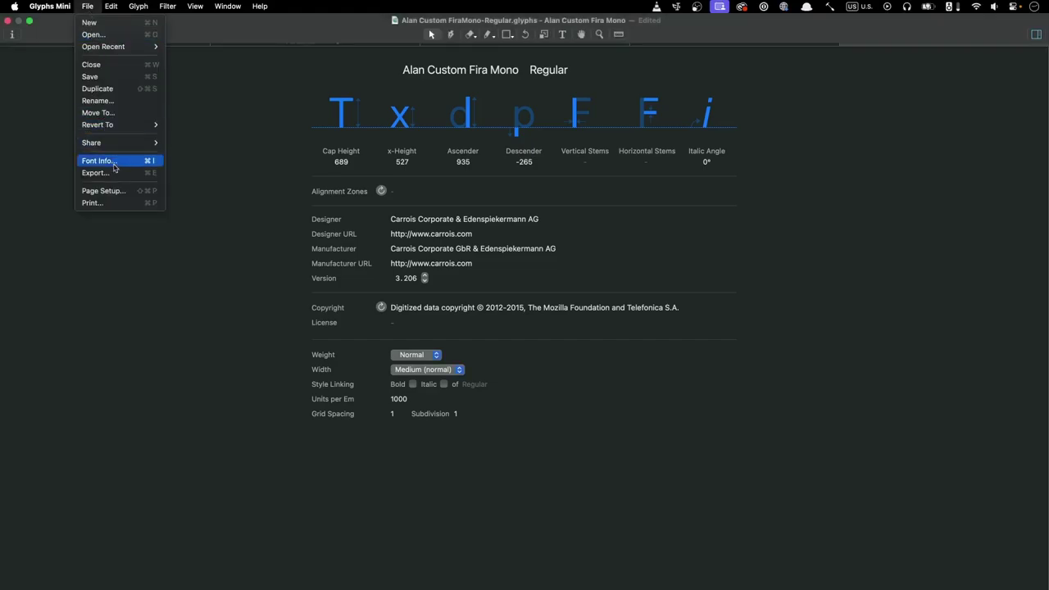
pyautogui.click(114, 175)
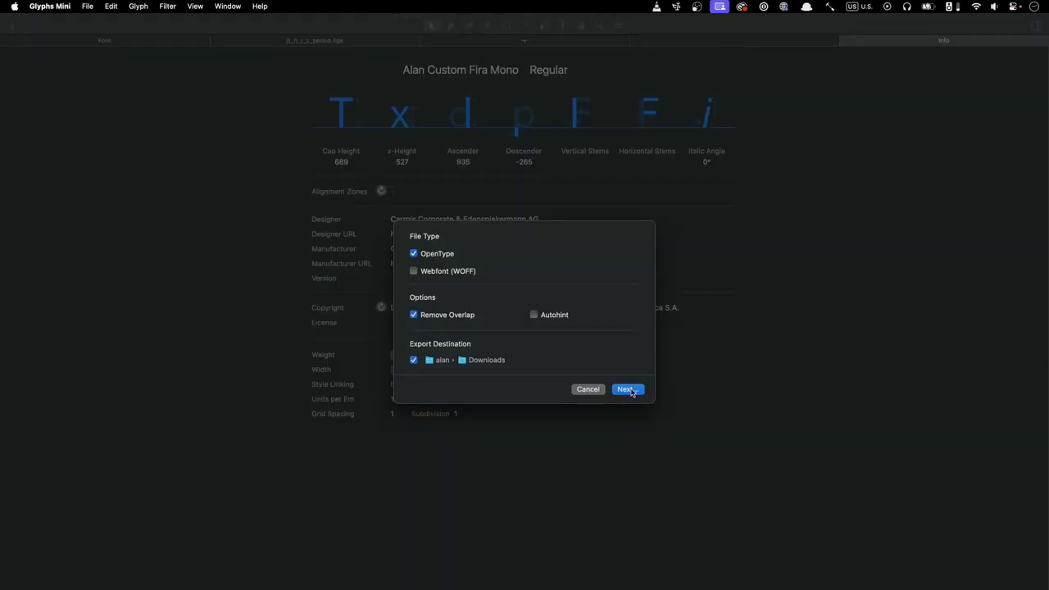
pyautogui.click(627, 390)
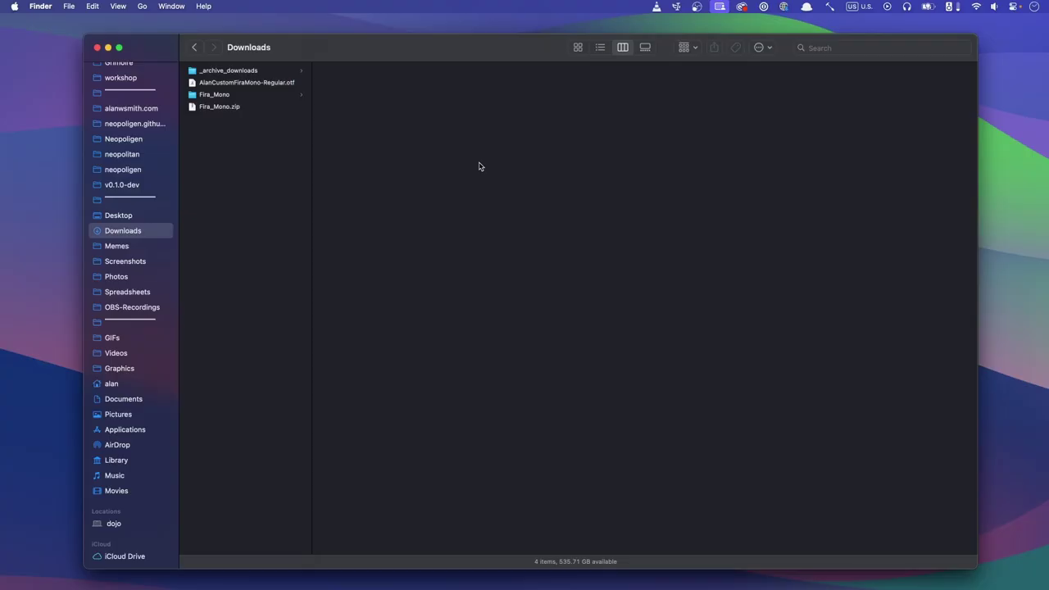
# Preview the exported custom Fira Mono .otf, then launch Font Book from Applications.
pyautogui.click(271, 84)
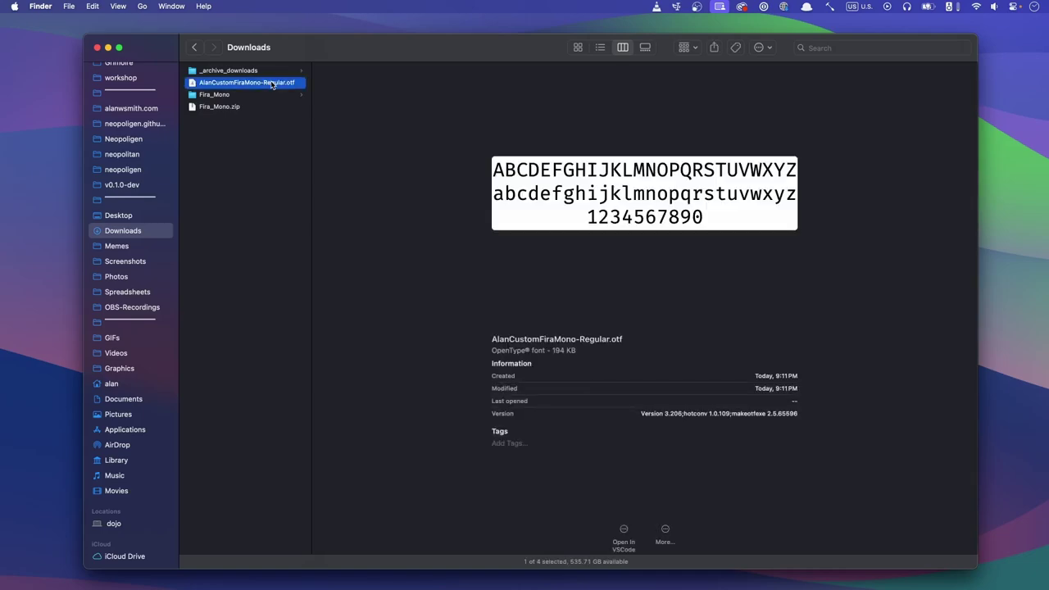
pyautogui.click(119, 432)
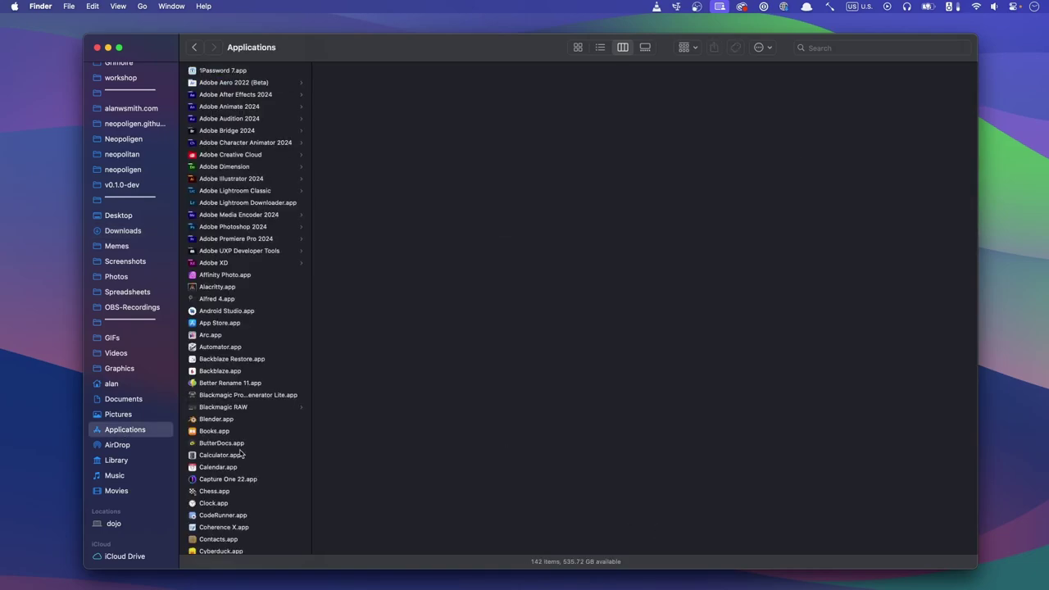
pyautogui.scroll(-10, 240, 453)
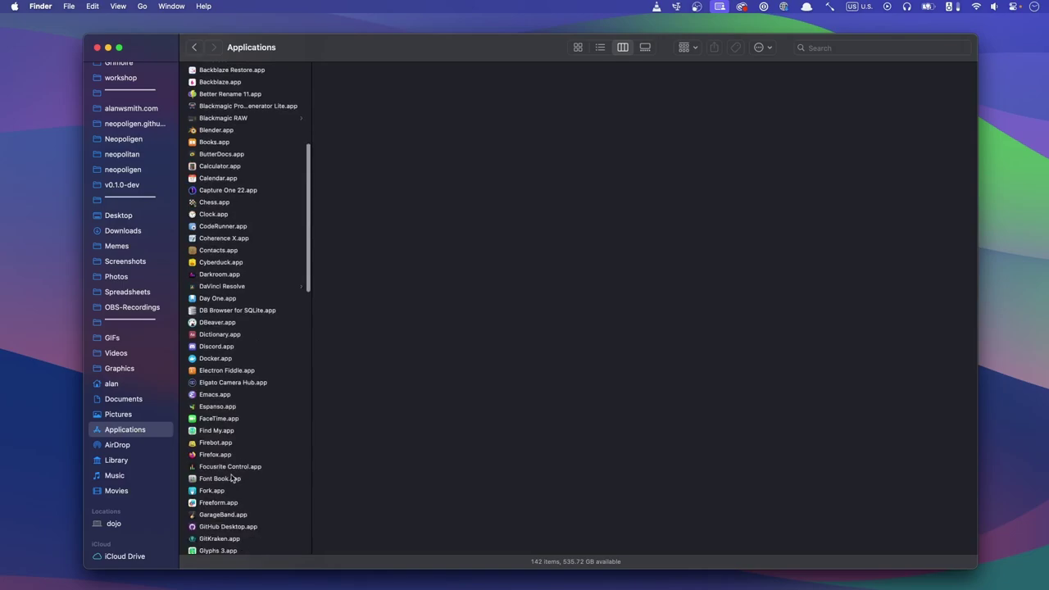
pyautogui.doubleClick(232, 478)
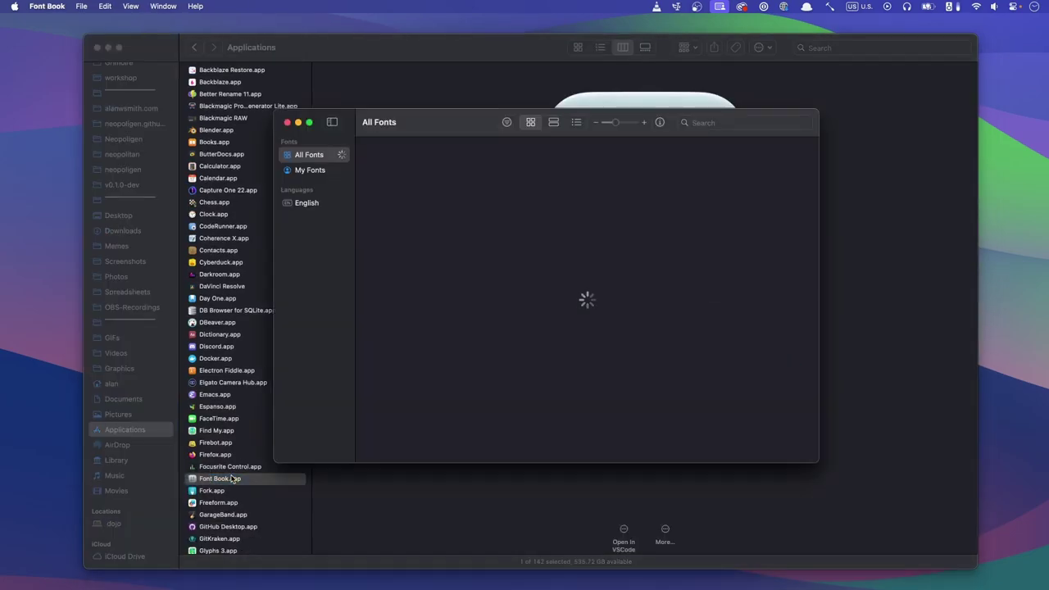
# Install the exported custom Fira Mono .otf for the current user and view its details.
pyautogui.click(81, 6)
pyautogui.click(88, 113)
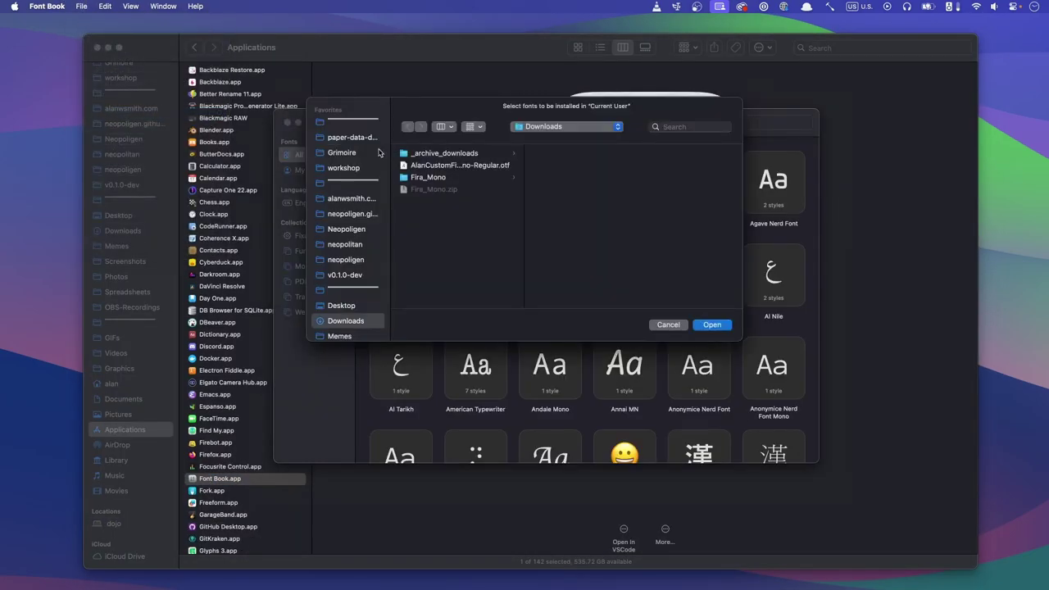
pyautogui.click(460, 164)
pyautogui.click(711, 324)
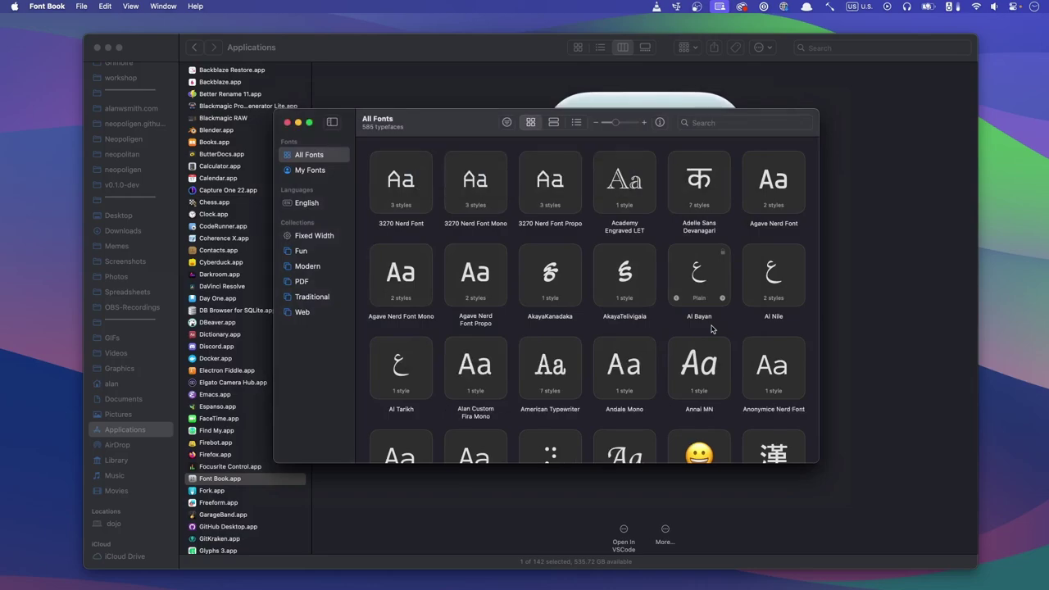
pyautogui.doubleClick(475, 379)
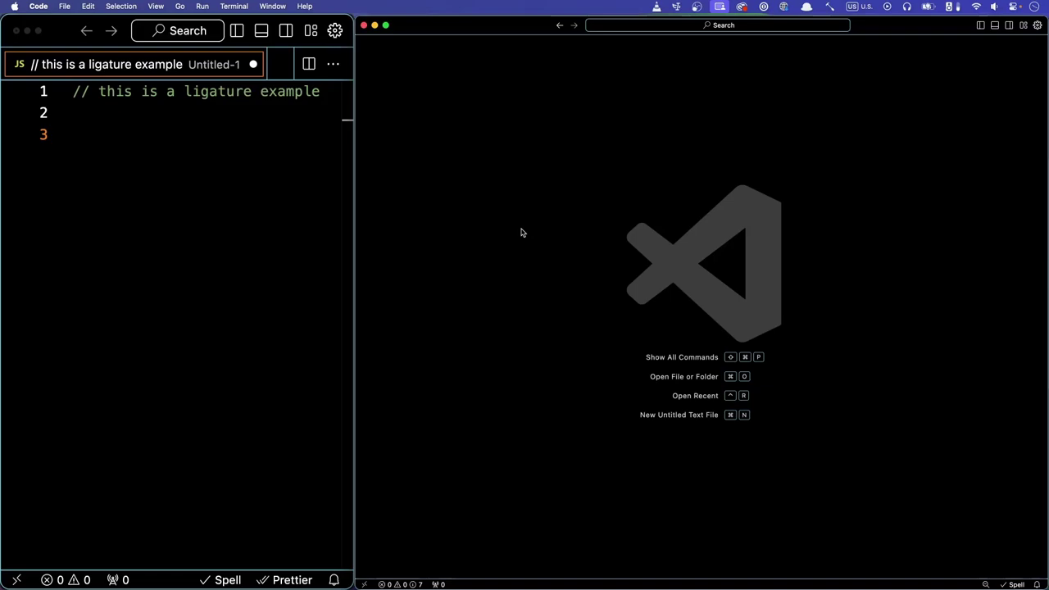
# Put the custom Fira Mono font first in Editor: Font Family, ahead of Menlo, Monaco and 'Courier New'.
pyautogui.press('super+comma')
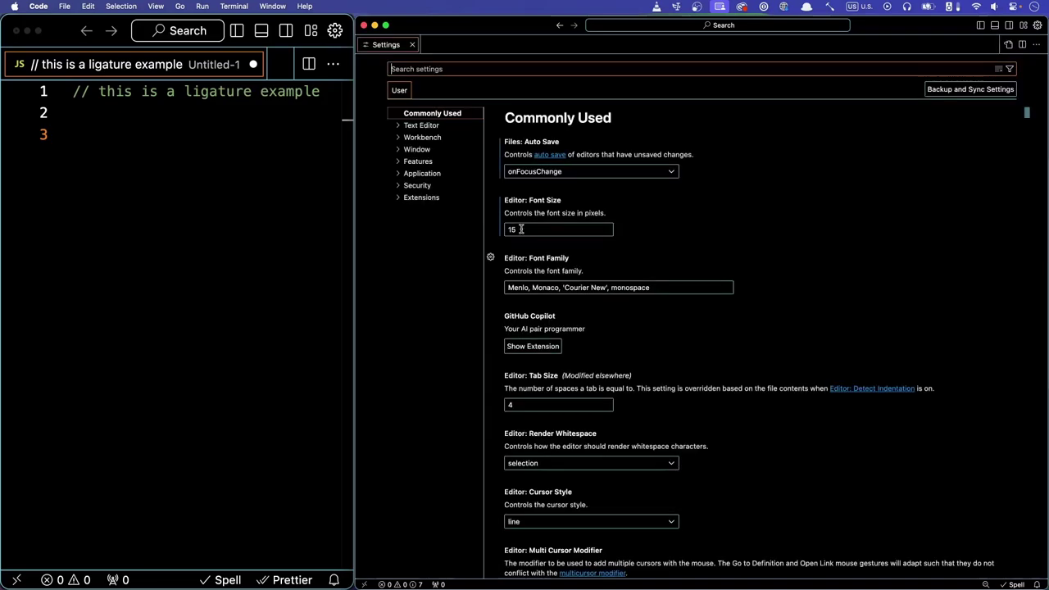
pyautogui.click(508, 286)
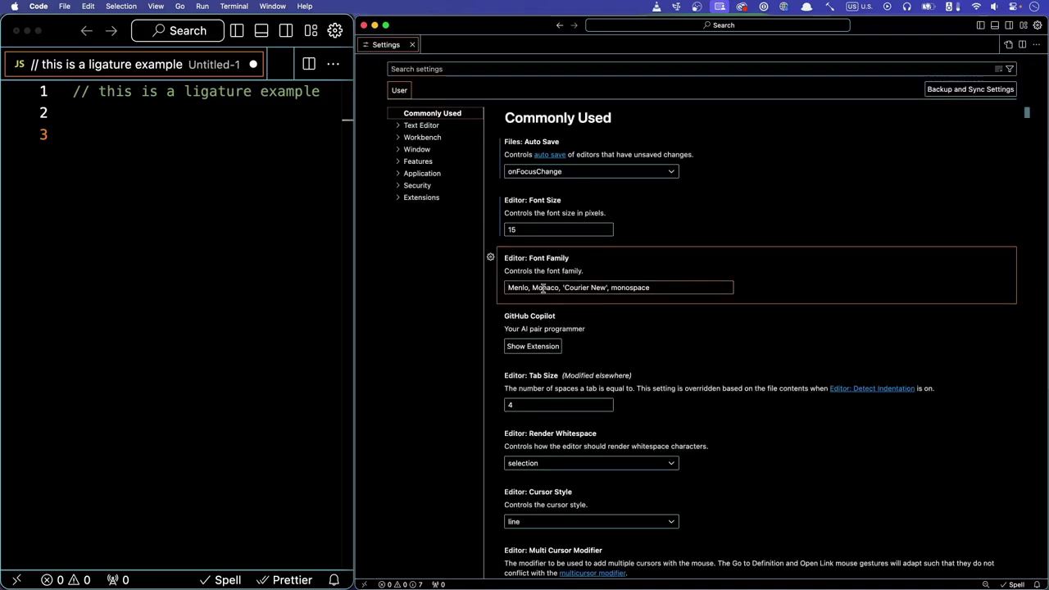
pyautogui.write("'Alan Custom Fira Mono',")
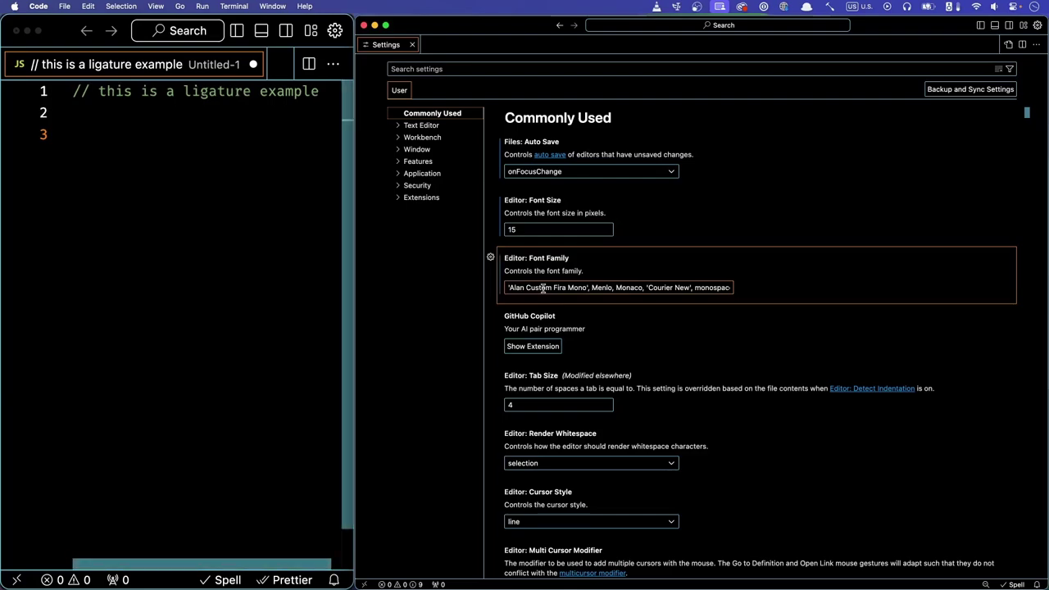
pyautogui.press('Tab')
pyautogui.press('Tab')
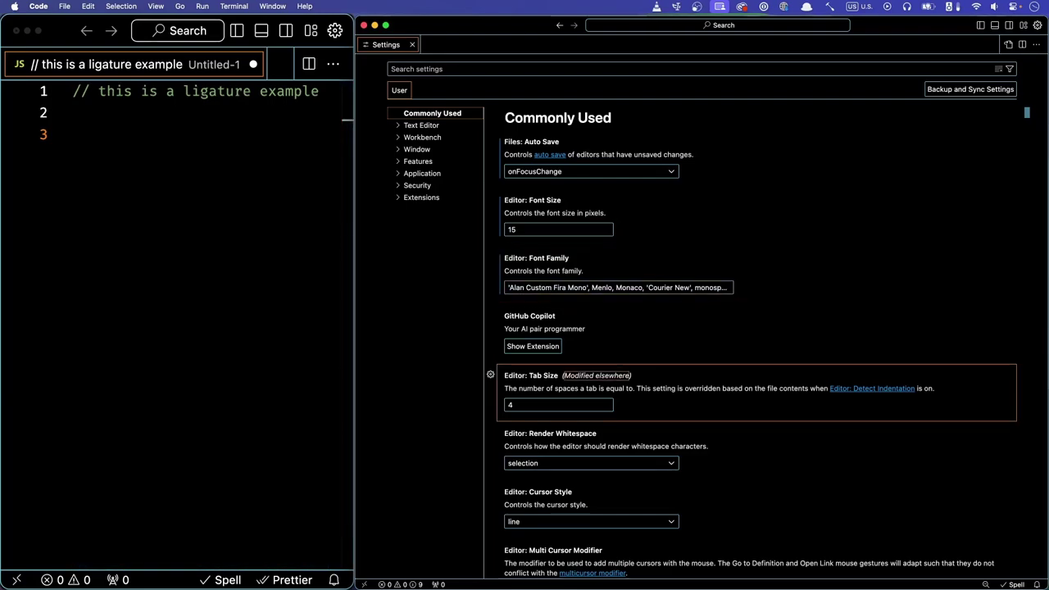
pyautogui.click(588, 289)
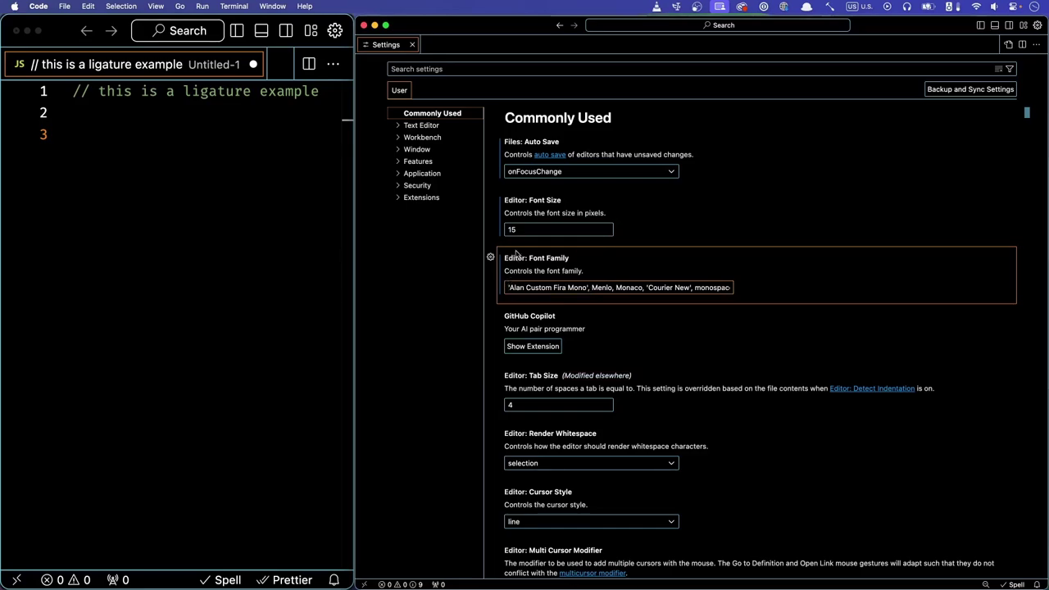
# Change editor.fontLigatures from false to true in settings.json and save it.
pyautogui.click(417, 68)
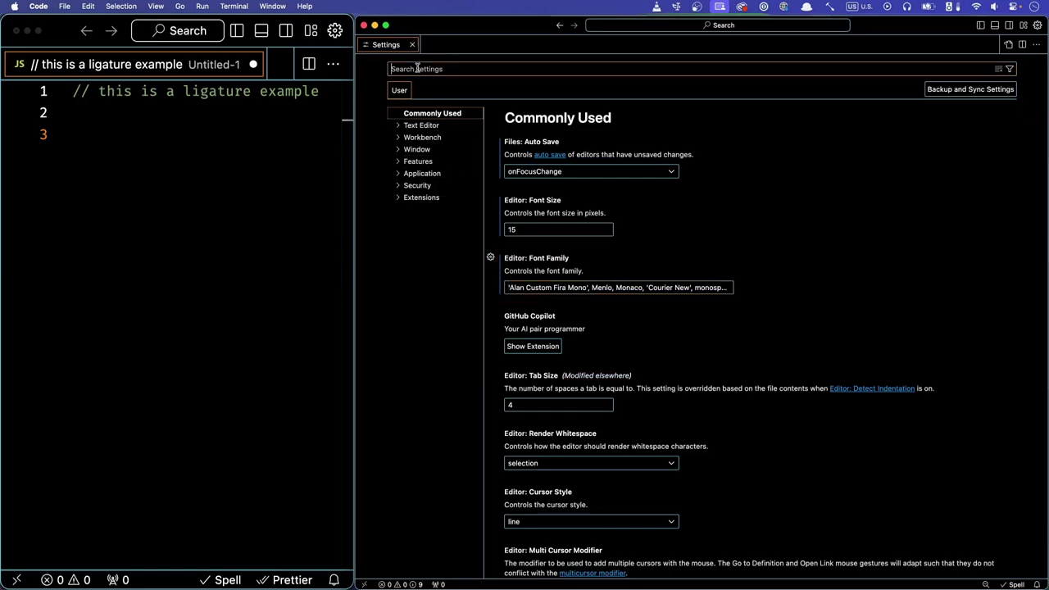
pyautogui.write('ligature')
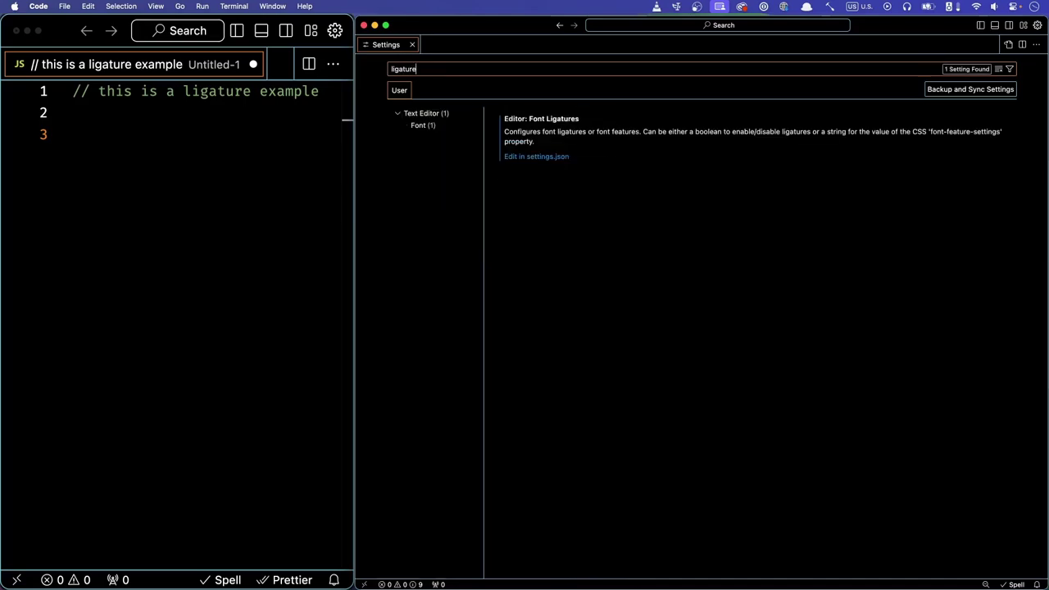
pyautogui.click(531, 157)
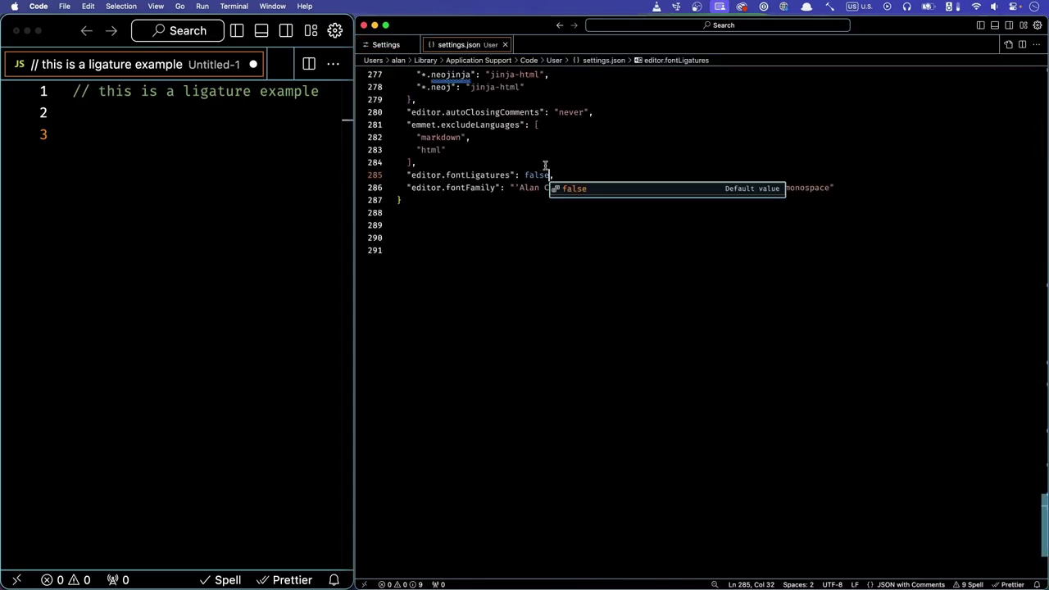
pyautogui.press('BackSpace')
pyautogui.press('BackSpace')
pyautogui.press('BackSpace')
pyautogui.press('BackSpace')
pyautogui.press('BackSpace')
pyautogui.write('true')
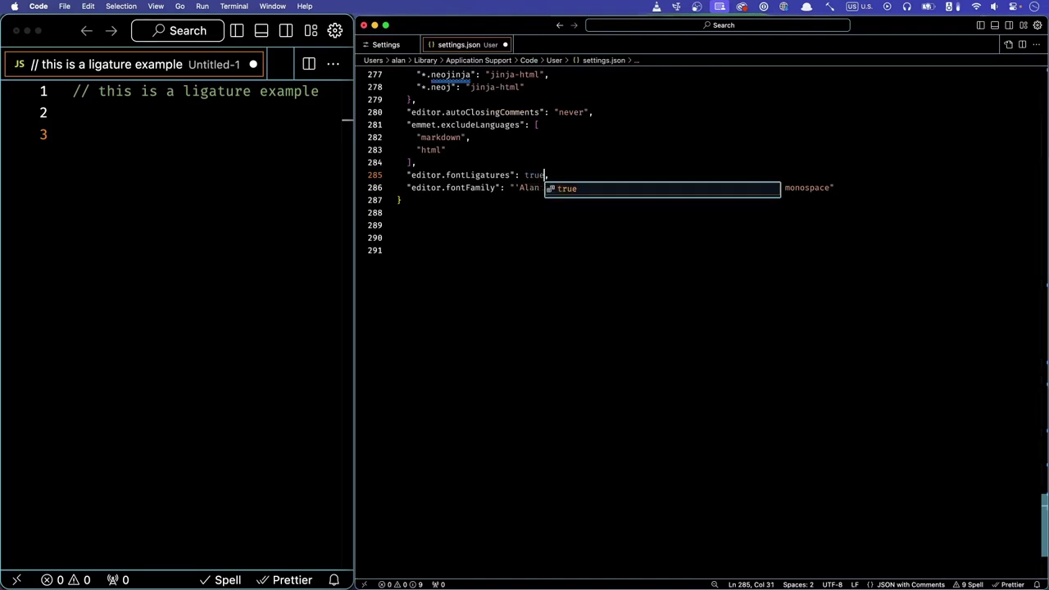
pyautogui.click(554, 226)
pyautogui.press('super+s')
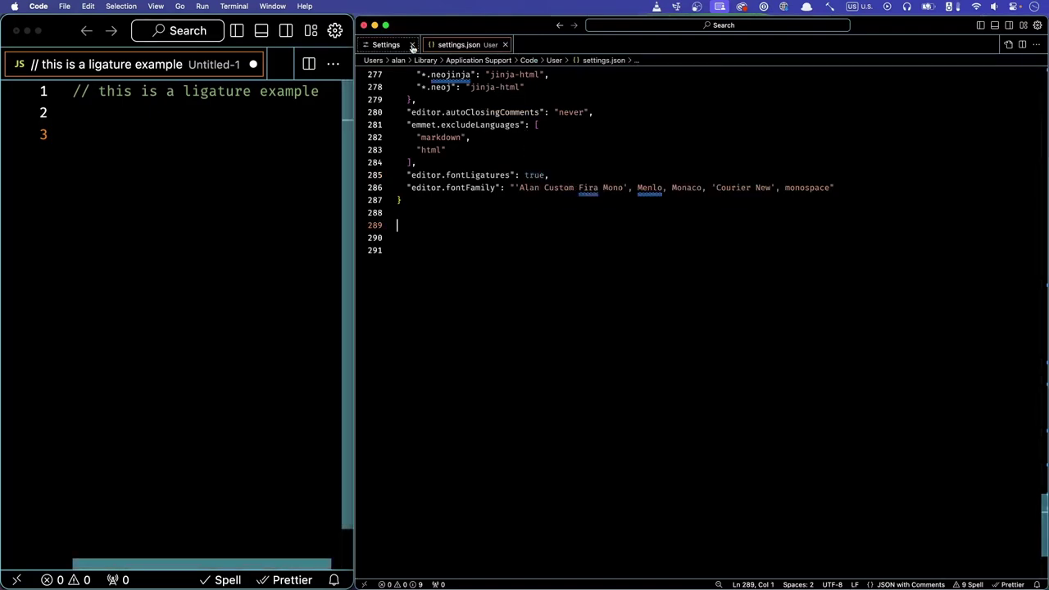
# Write const widget = this.test() on line 3 of Untitled-1, followed by two blank lines.
pyautogui.click(260, 144)
pyautogui.write('con')
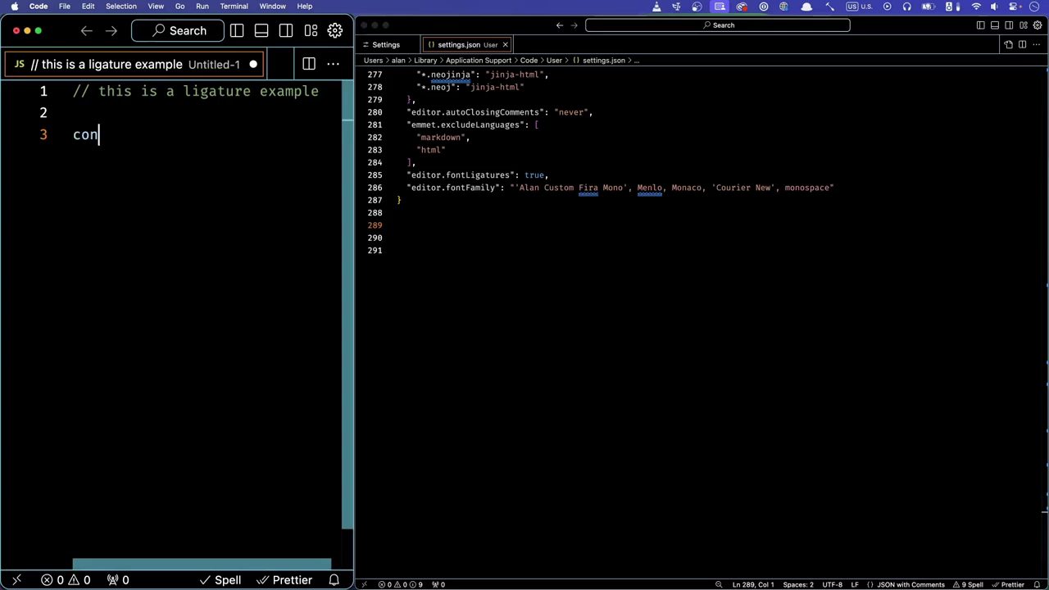
pyautogui.write('st widget = T')
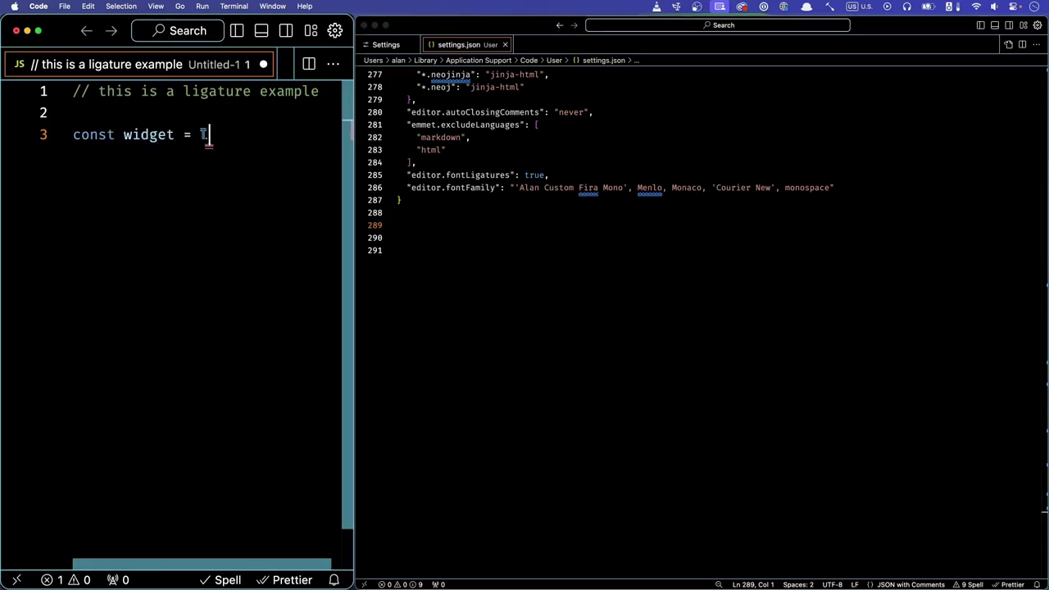
pyautogui.write('test()')
pyautogui.press('Return')
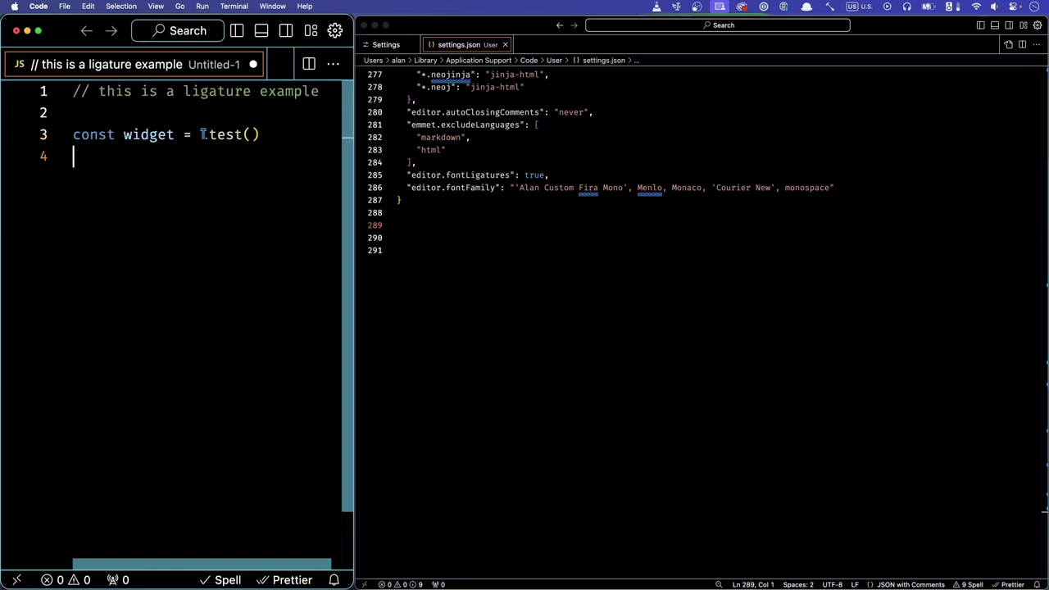
pyautogui.press('Return')
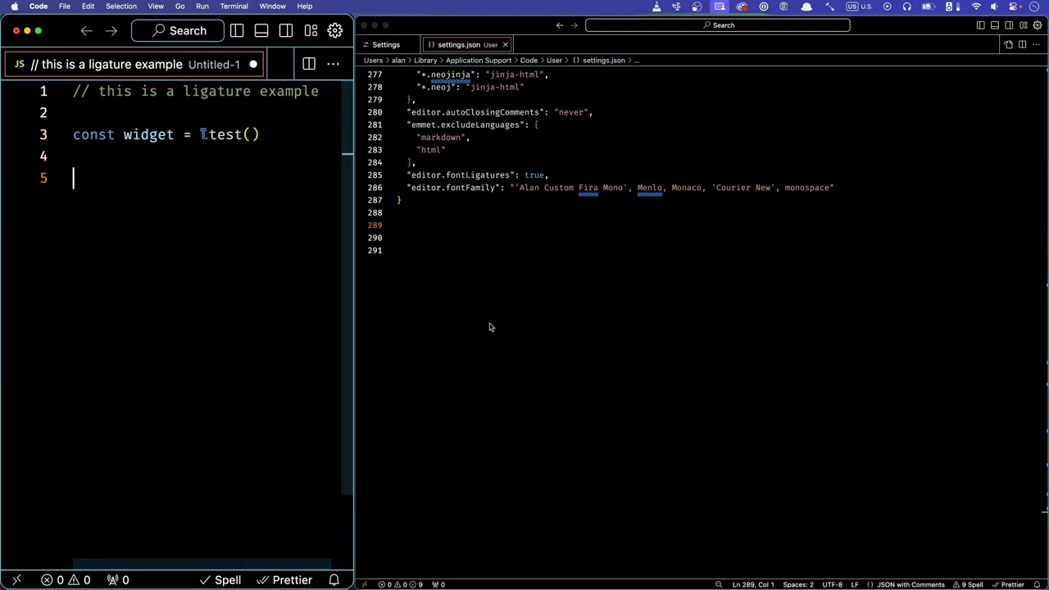